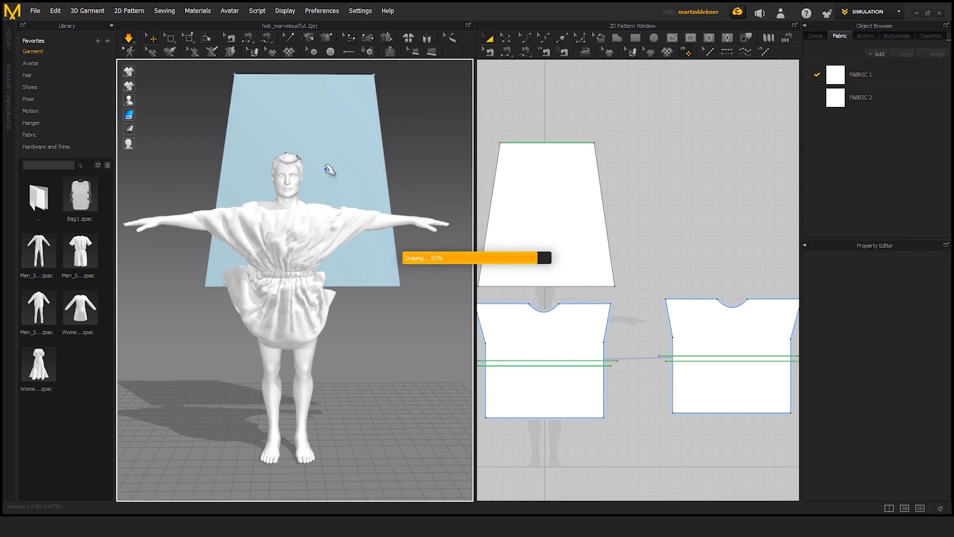
Step: Pin a point on the hanging cloth panel and pull it, orbiting around the avatar
{"action": "left_click", "coordinate": [316, 272]}
{"action": "left_click", "coordinate": [207, 389]}
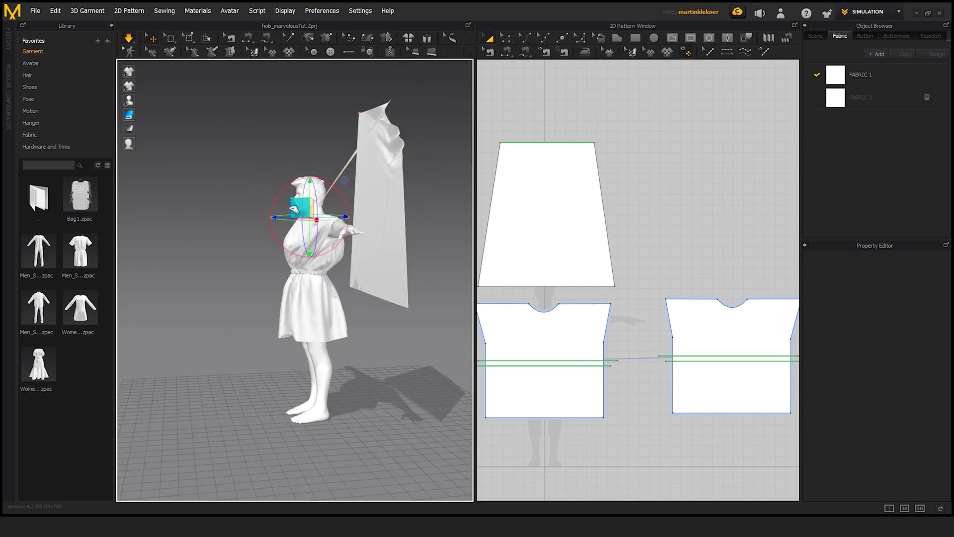
{"action": "right_click_drag", "start_coordinate": [258, 262], "coordinate": [345, 311]}
{"action": "scroll", "coordinate": [249, 268], "scroll_direction": "up", "scroll_amount": 5}
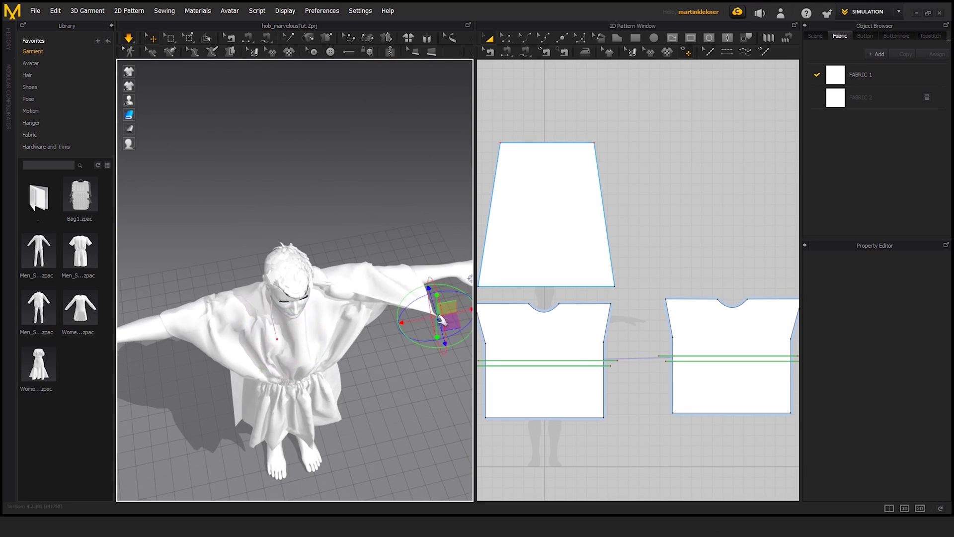
{"action": "scroll", "coordinate": [344, 312], "scroll_direction": "up", "scroll_amount": 5}
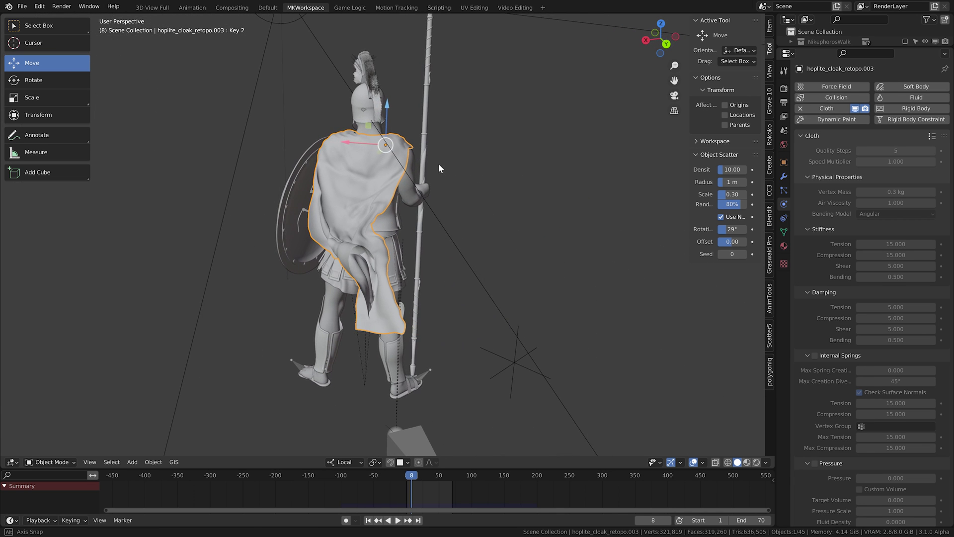
Step: Play back the cloak and tunic cloth example animations
{"action": "key", "text": "space"}
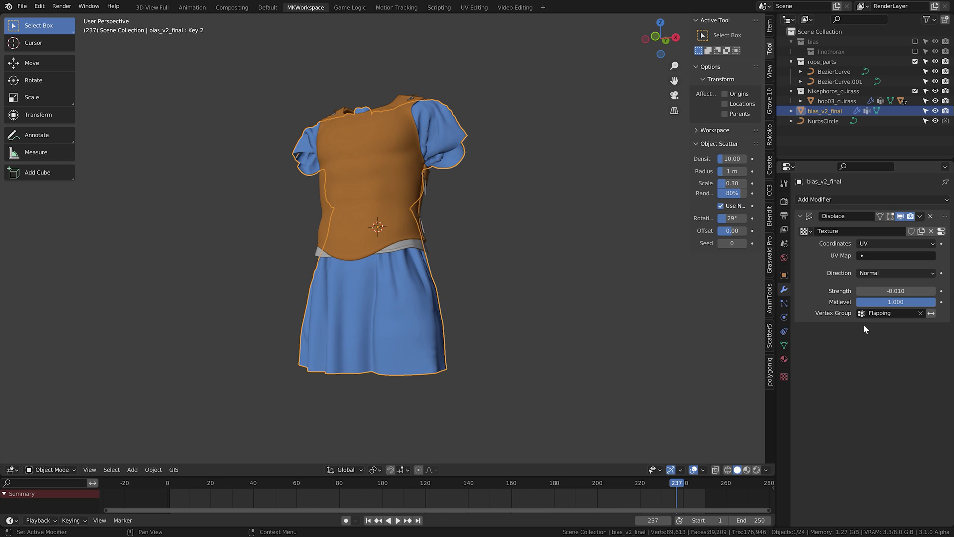
{"action": "key", "text": "space"}
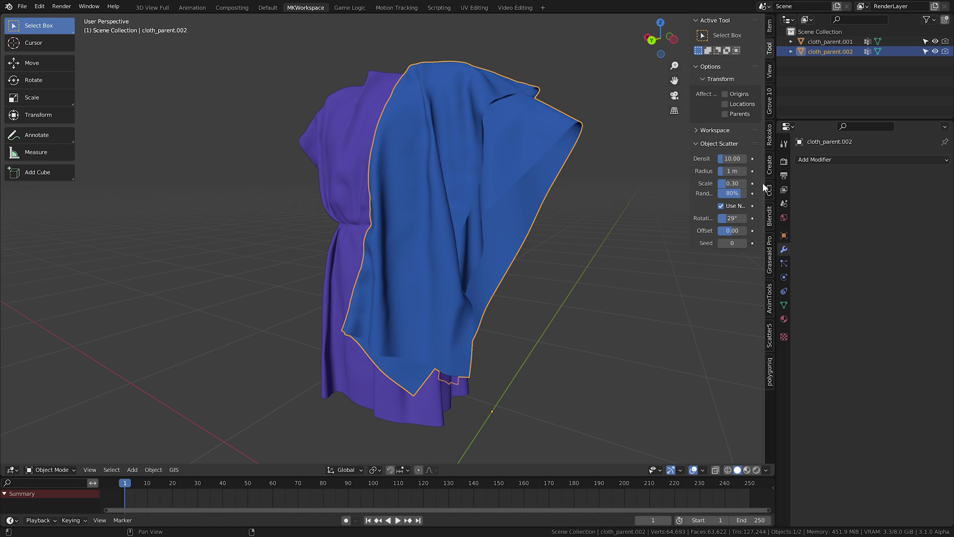
Step: Add a Displace modifier with a new texture to the blue cloth
{"action": "left_click", "coordinate": [830, 160]}
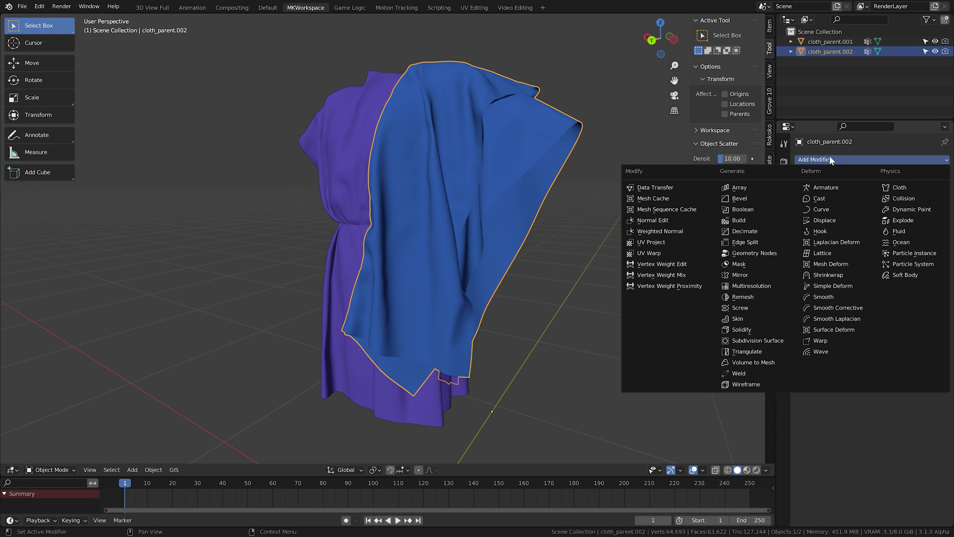
{"action": "left_click", "coordinate": [825, 221]}
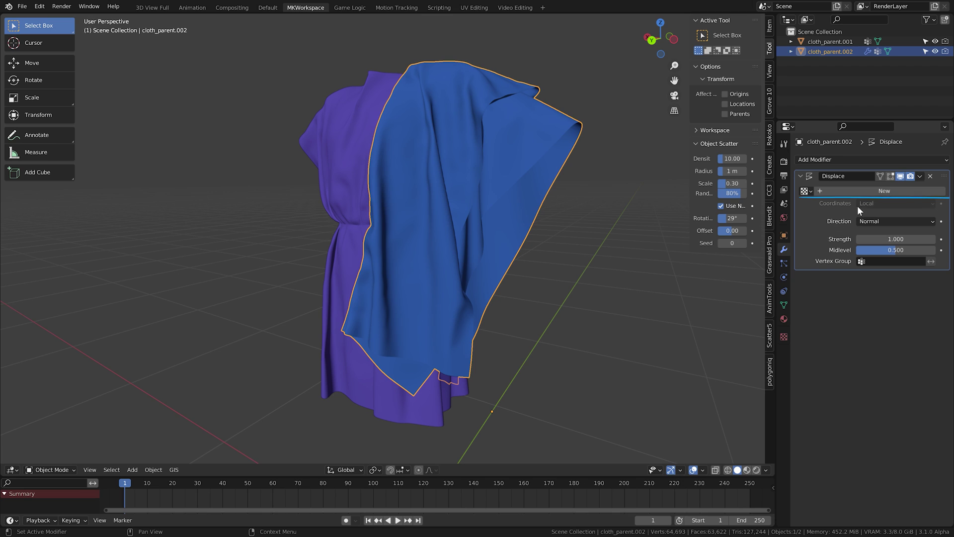
{"action": "left_click", "coordinate": [877, 190]}
{"action": "left_click", "coordinate": [784, 336]}
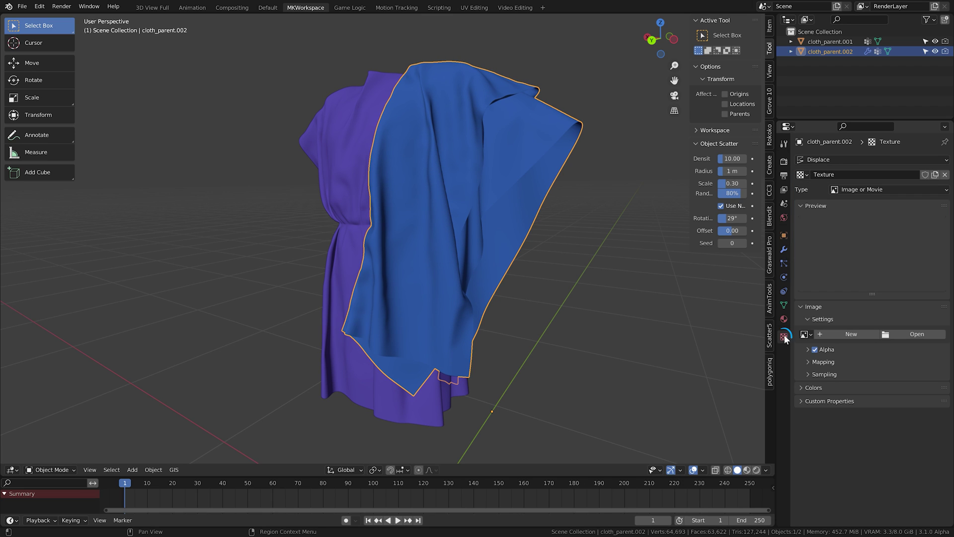
Step: Load the noise image as an Image Sequence source and play to watch the cloth ripple
{"action": "left_click", "coordinate": [906, 335]}
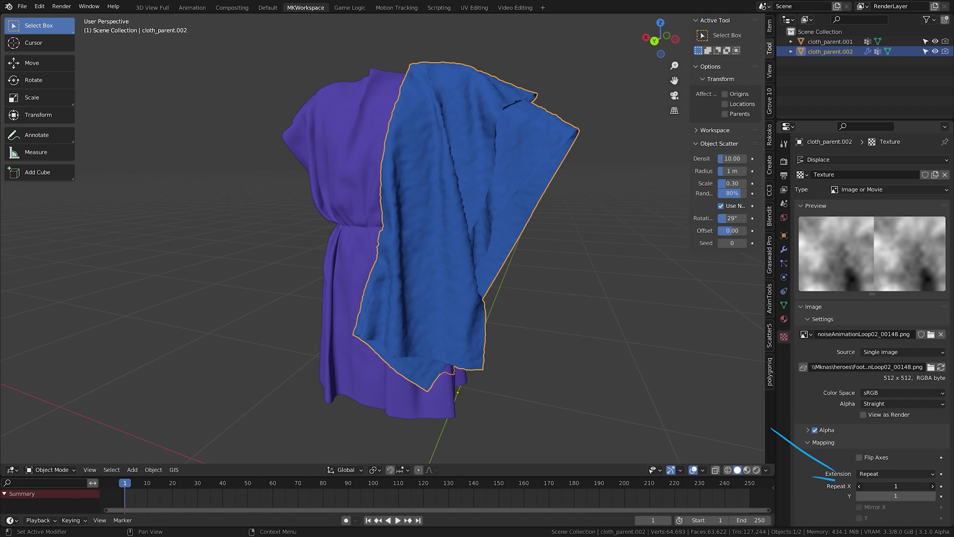
{"action": "left_click_drag", "start_coordinate": [890, 486], "coordinate": [895, 485]}
{"action": "key", "text": "Escape"}
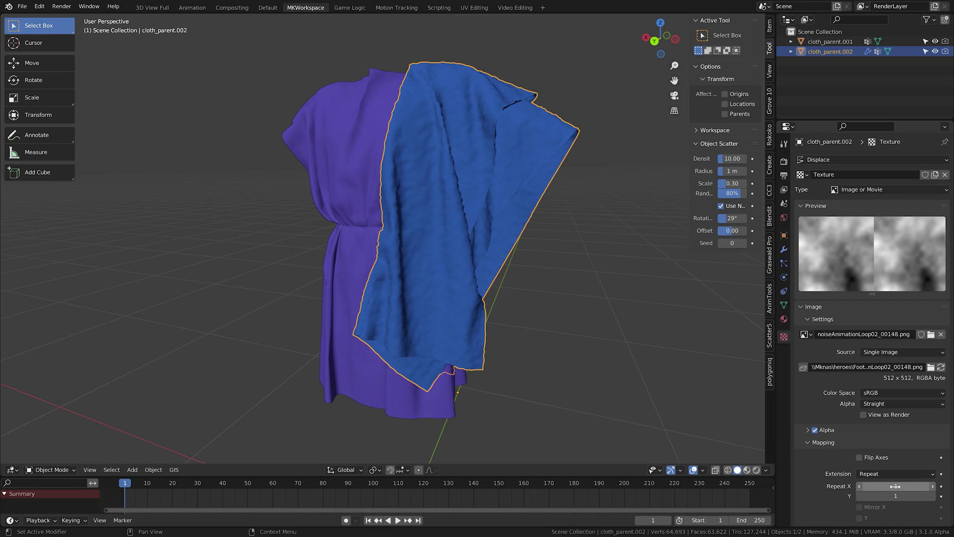
{"action": "left_click", "coordinate": [906, 351]}
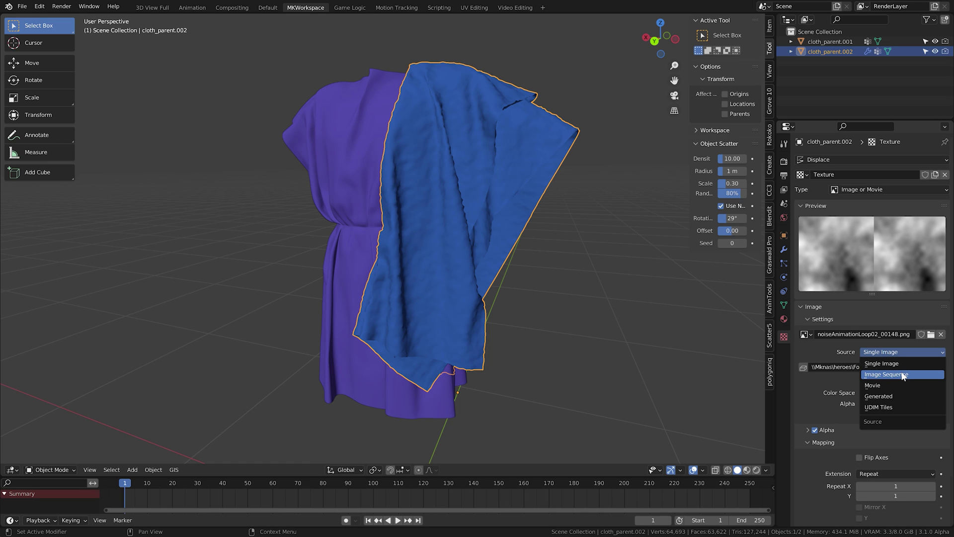
{"action": "left_click", "coordinate": [904, 375]}
{"action": "key", "text": "space"}
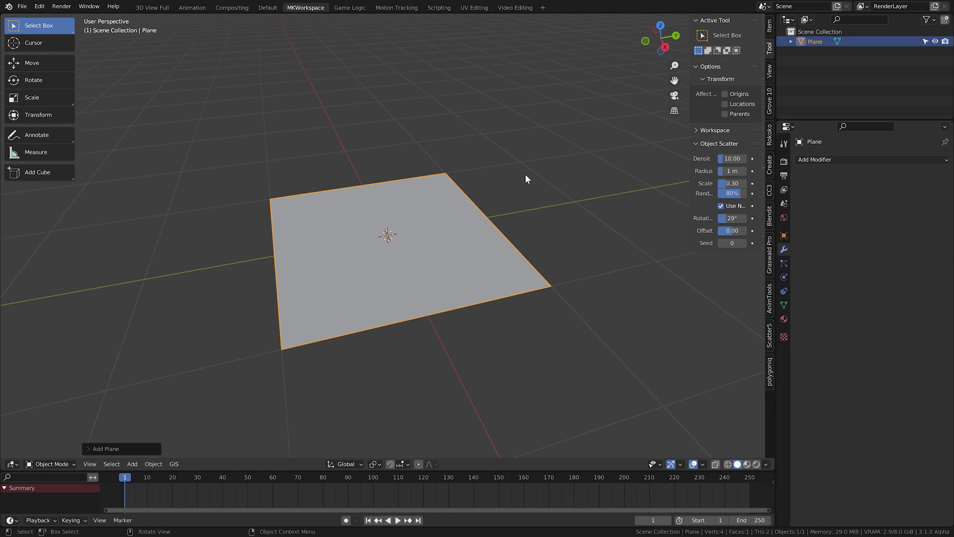
Step: Subdivide the plane in Edit Mode with 80 cuts
{"action": "key", "text": "Tab"}
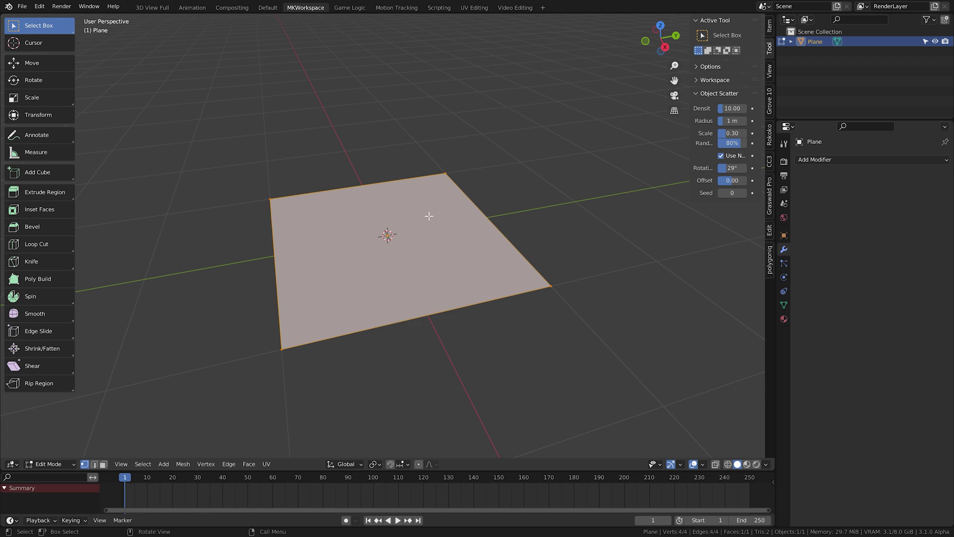
{"action": "right_click", "coordinate": [428, 216]}
{"action": "left_click", "coordinate": [378, 200]}
{"action": "left_click", "coordinate": [138, 447]}
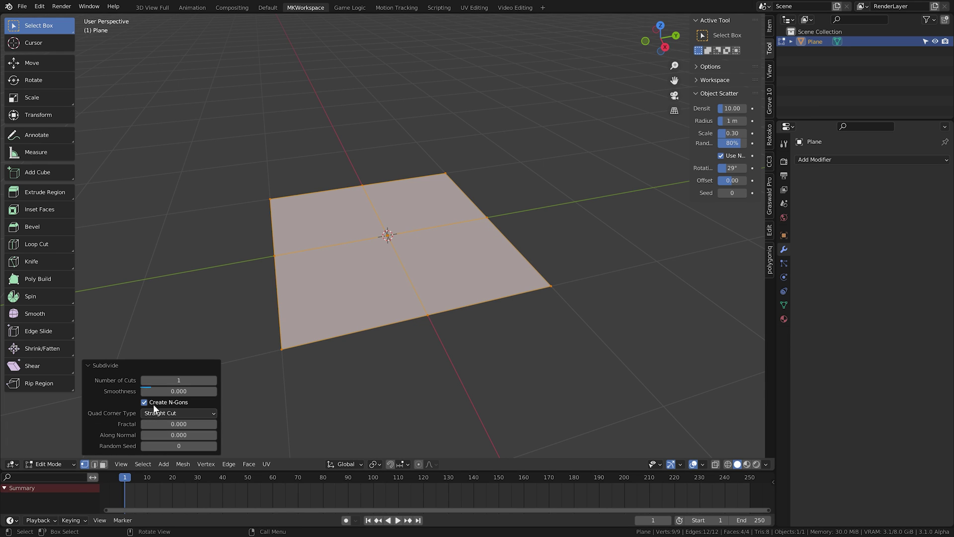
{"action": "left_click", "coordinate": [174, 380]}
{"action": "type", "text": "80"}
{"action": "key", "text": "Return"}
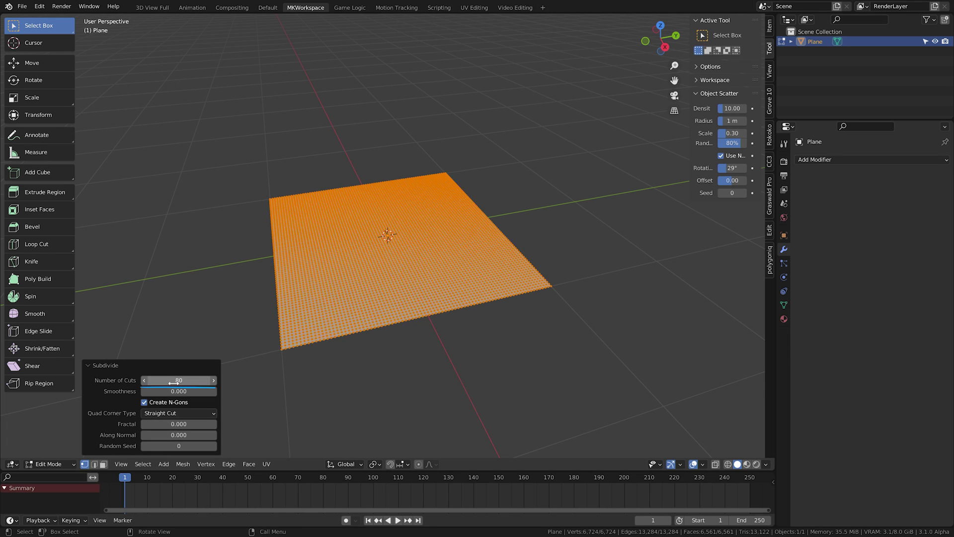
Step: Add a Displace modifier with a new image texture and browse for the noise loop images
{"action": "left_click", "coordinate": [849, 160]}
{"action": "left_click", "coordinate": [833, 209]}
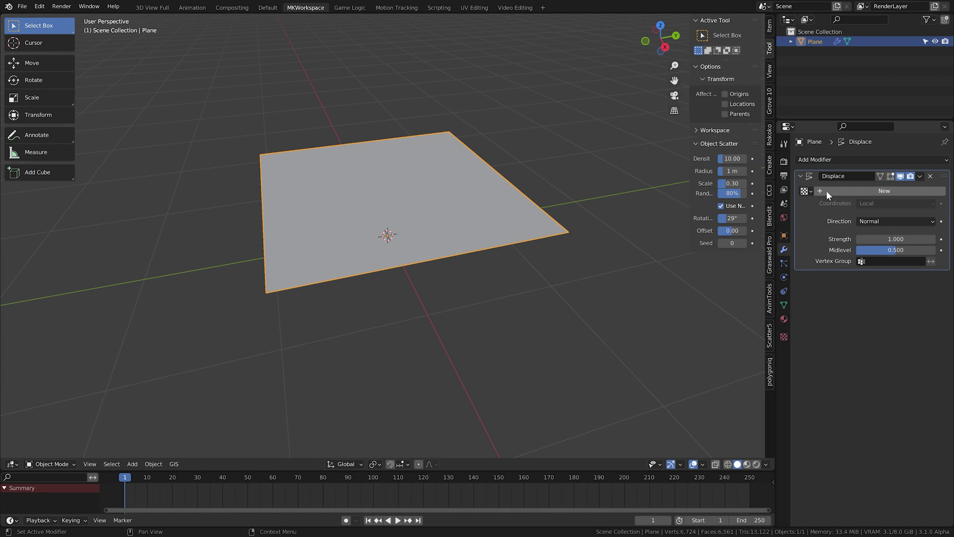
{"action": "left_click", "coordinate": [826, 191]}
{"action": "left_click", "coordinate": [784, 337]}
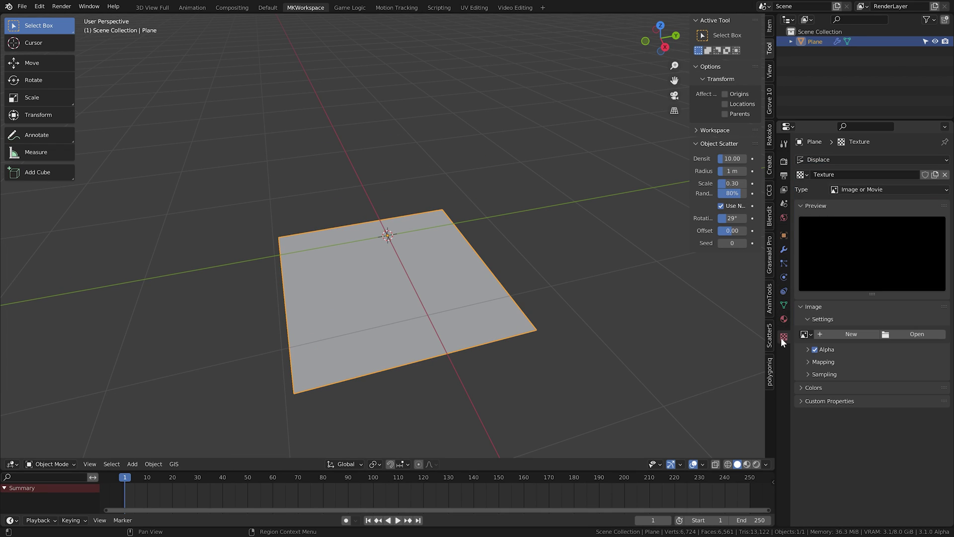
{"action": "left_click", "coordinate": [911, 333]}
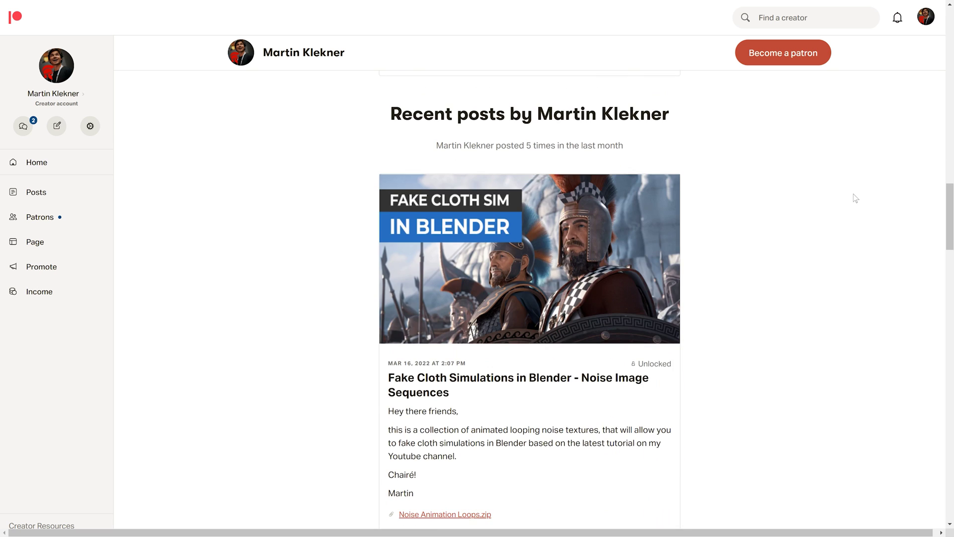
{"action": "scroll", "coordinate": [853, 195], "scroll_direction": "down", "scroll_amount": 10}
Step: Scroll the Patreon feed to the 'Fake Cloth Simulations in Blender - Noise Image Sequences' post
{"action": "scroll", "coordinate": [852, 200], "scroll_direction": "down", "scroll_amount": 20}
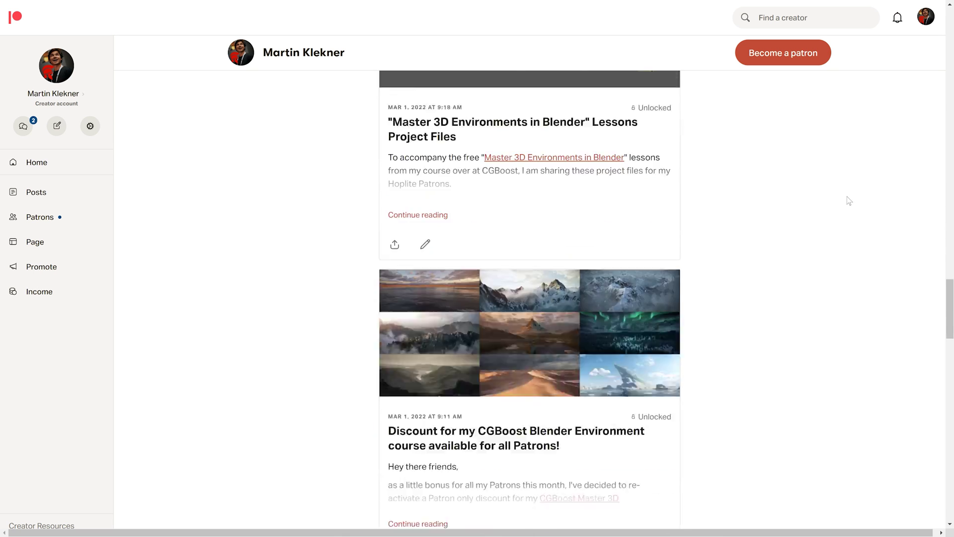
{"action": "scroll", "coordinate": [847, 201], "scroll_direction": "down", "scroll_amount": 5}
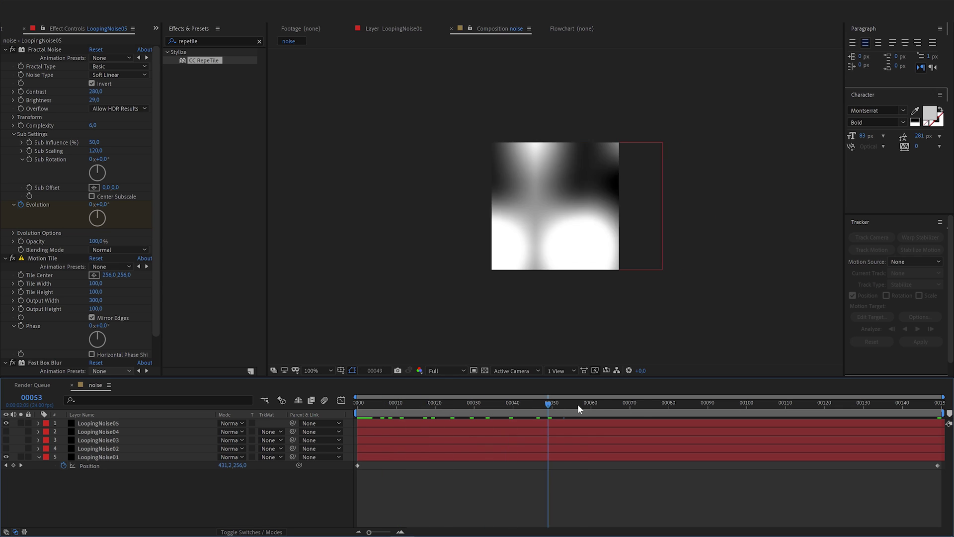
Step: Scrub the fractal-noise composition from frame 0 and preview its seamless loop
{"action": "left_click", "coordinate": [358, 403]}
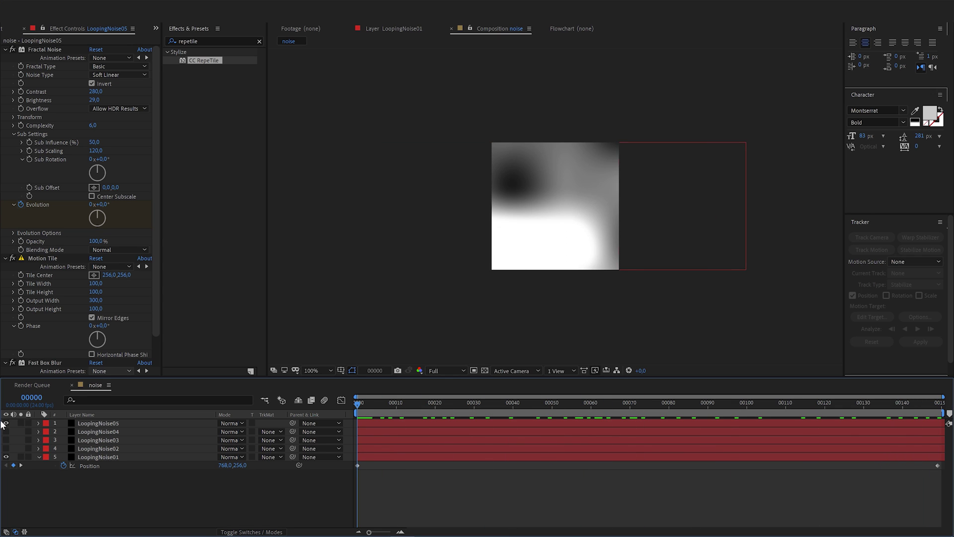
{"action": "left_click_drag", "start_coordinate": [358, 409], "coordinate": [251, 413]}
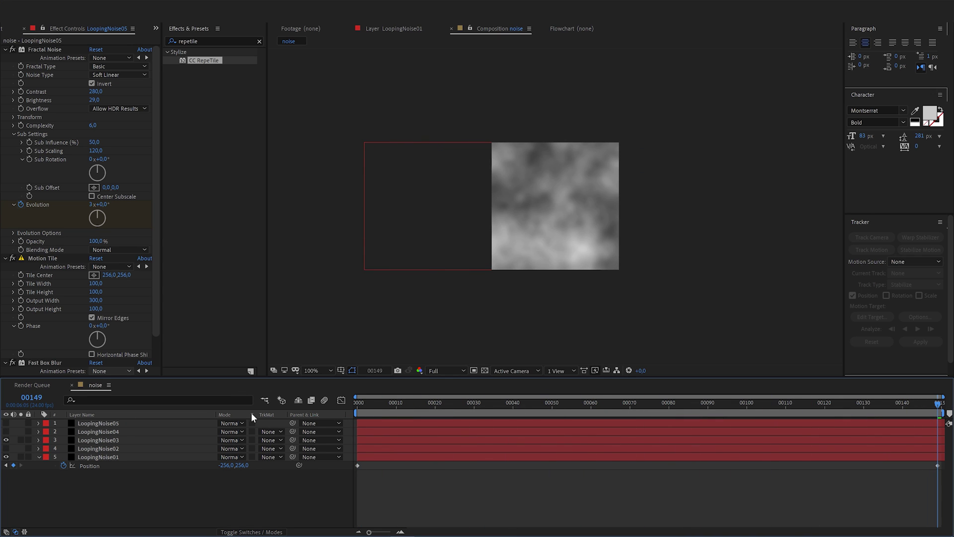
{"action": "key", "text": "space"}
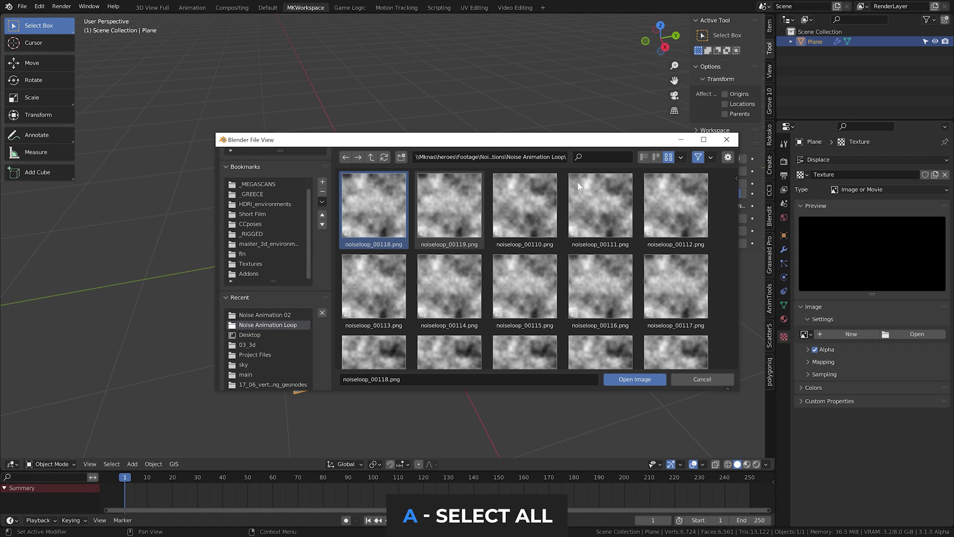
Step: Select all noiseloop PNG frames and load them as the texture's image sequence
{"action": "left_click", "coordinate": [643, 157]}
{"action": "key", "text": "a"}
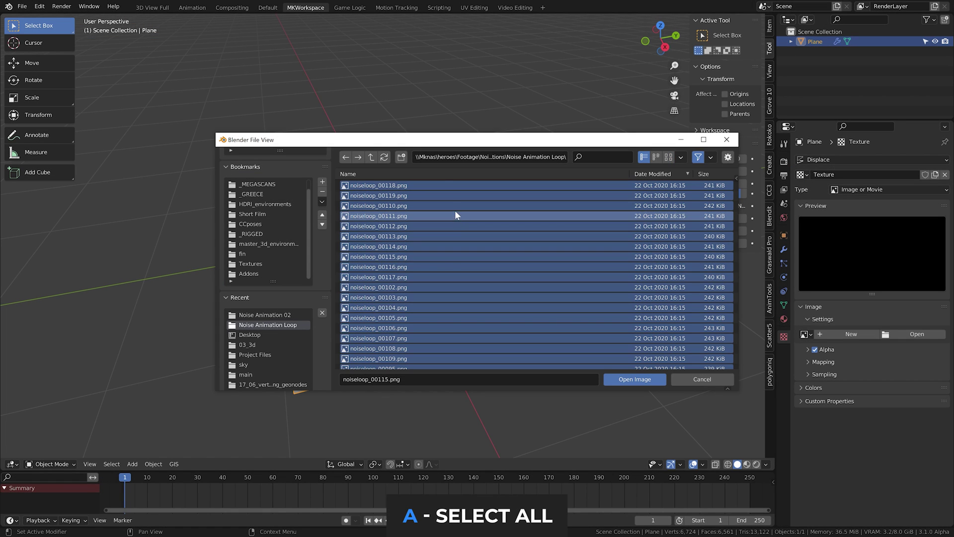
{"action": "left_click", "coordinate": [632, 380]}
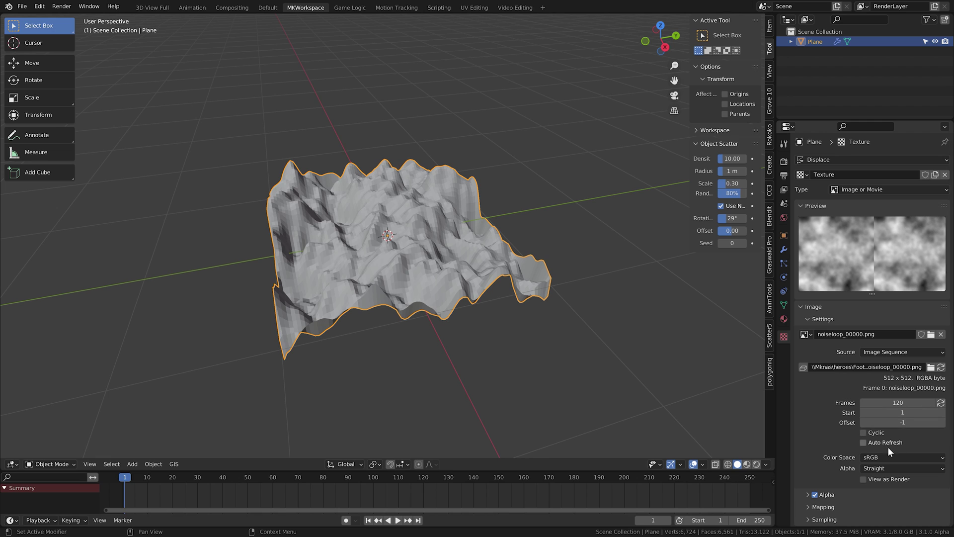
Step: Set the image colour space to Non-Color, enable Auto Refresh, and play the rippling plane
{"action": "left_click", "coordinate": [873, 457]}
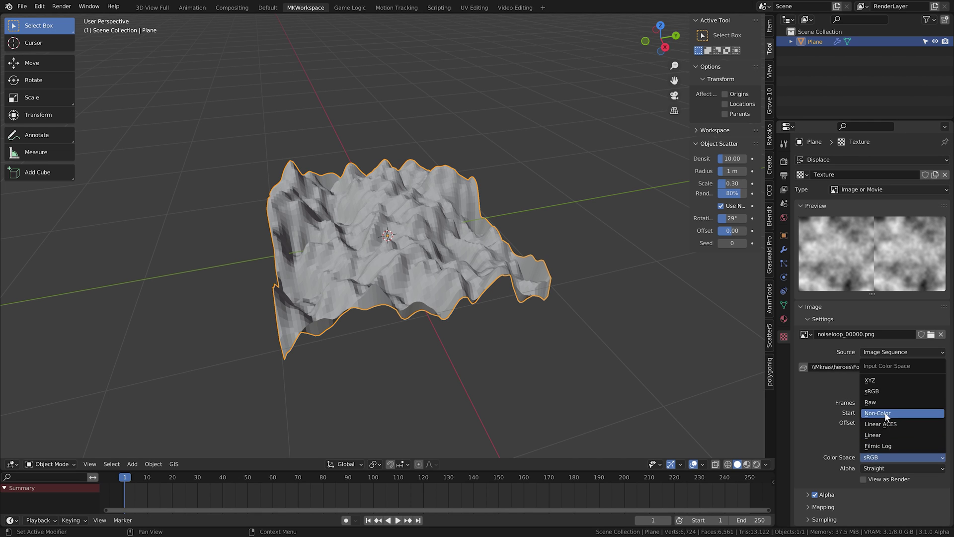
{"action": "left_click", "coordinate": [885, 413]}
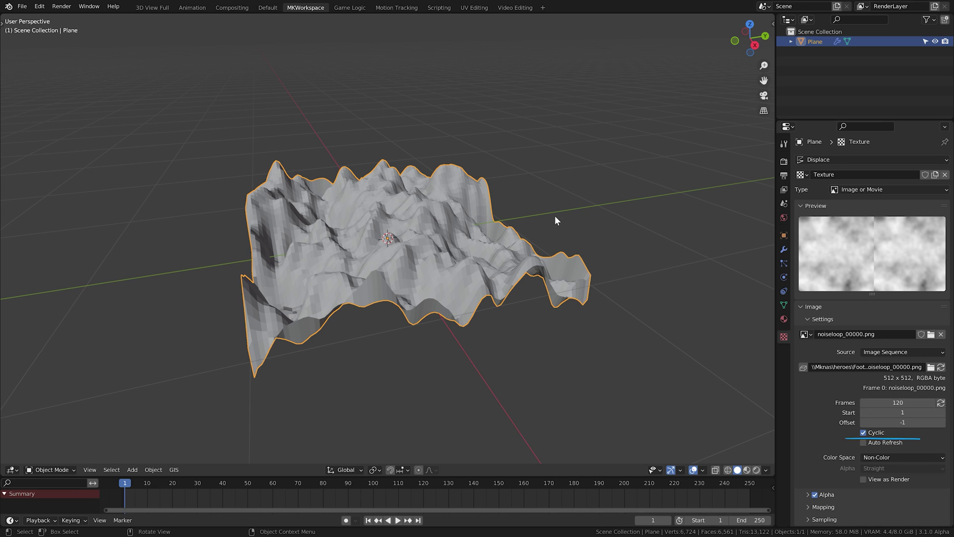
{"action": "key", "text": "space"}
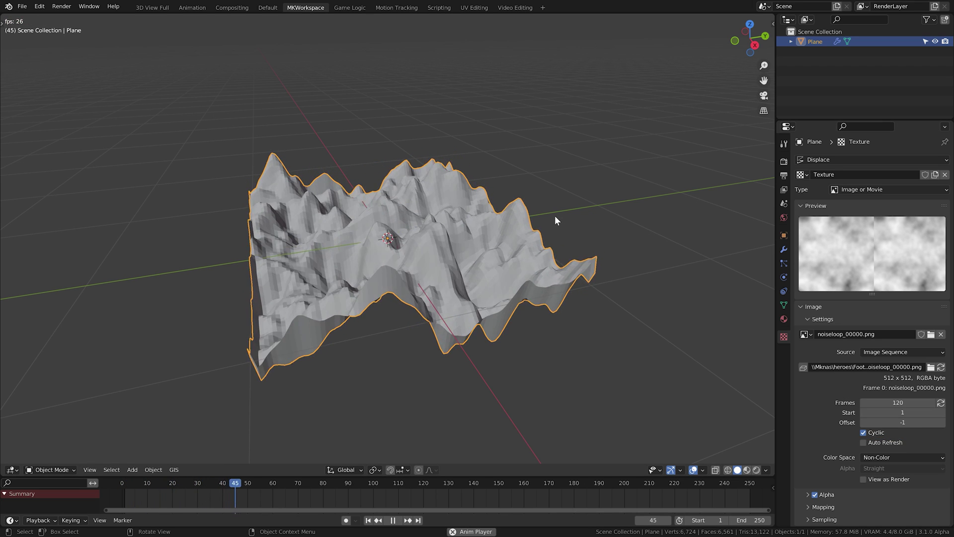
{"action": "left_click", "coordinate": [872, 440]}
{"action": "left_click_drag", "start_coordinate": [440, 479], "coordinate": [170, 472]}
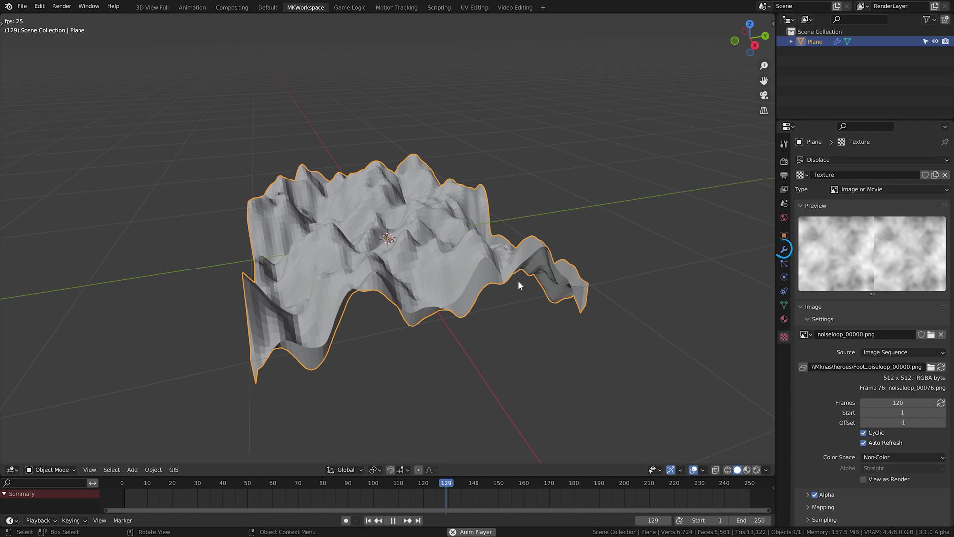
Step: Set the Displace modifier's texture coordinates to UV and replay the animation
{"action": "key", "text": "space"}
{"action": "left_click", "coordinate": [784, 250]}
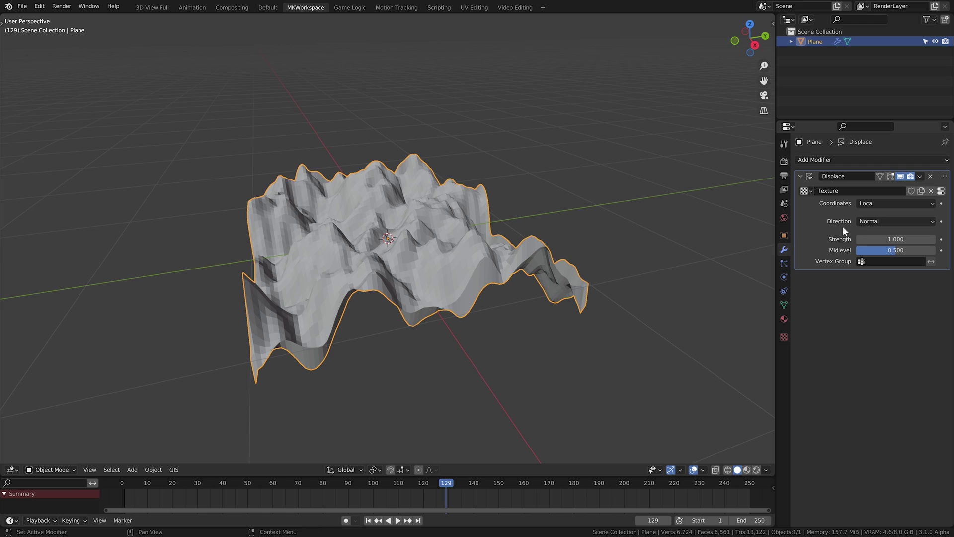
{"action": "left_click", "coordinate": [885, 204]}
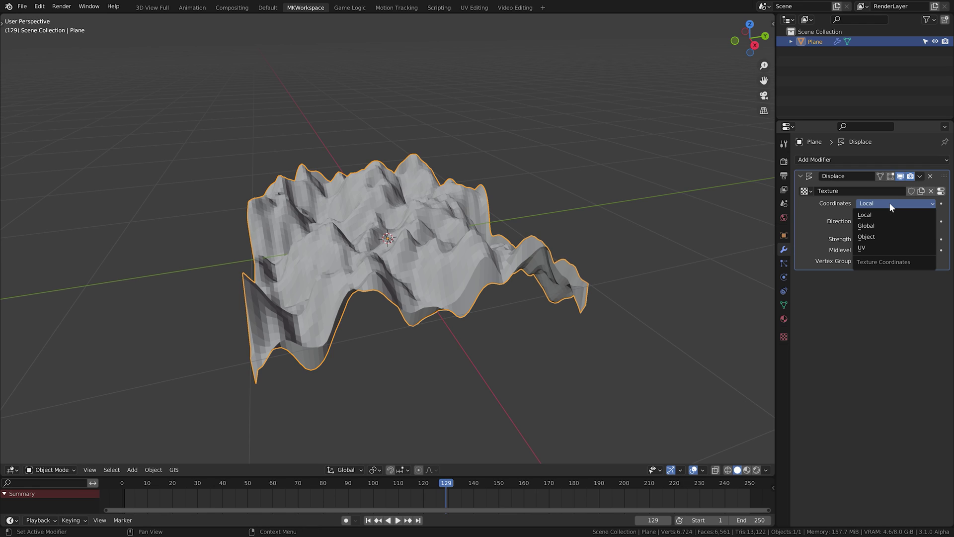
{"action": "left_click", "coordinate": [876, 247]}
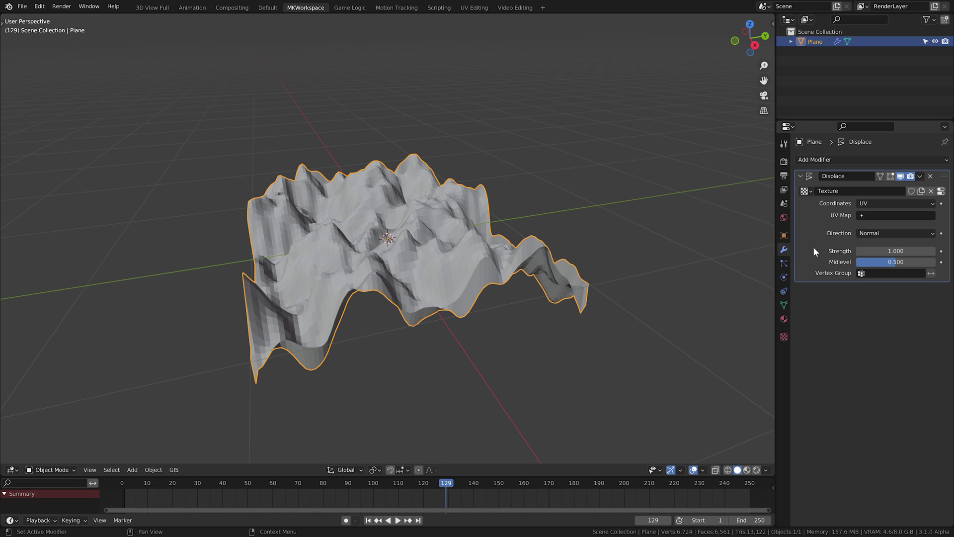
{"action": "left_click", "coordinate": [639, 243]}
{"action": "key", "text": "space"}
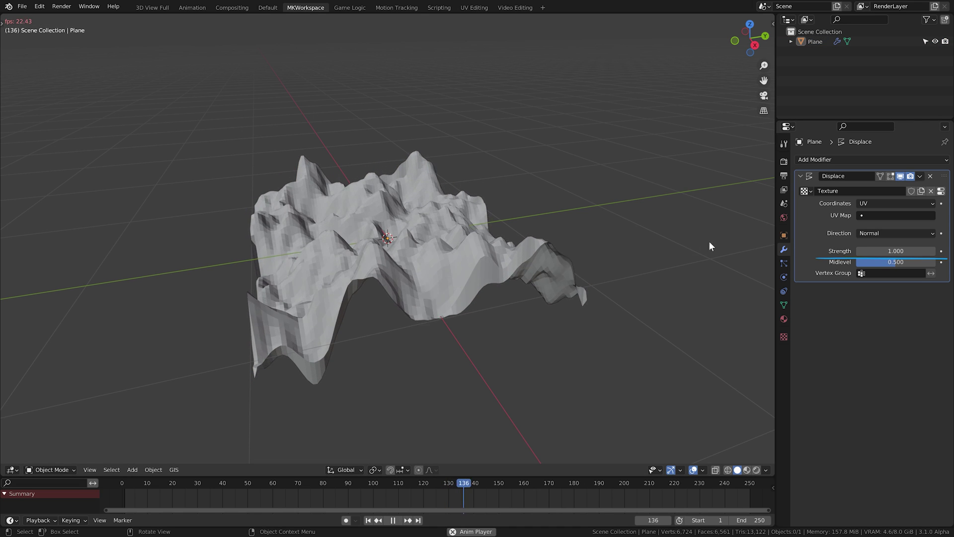
Step: Set displacement Strength to 0.2 and lower Midlevel to about 0.13
{"action": "left_click", "coordinate": [896, 251]}
{"action": "key", "text": "BackSpace"}
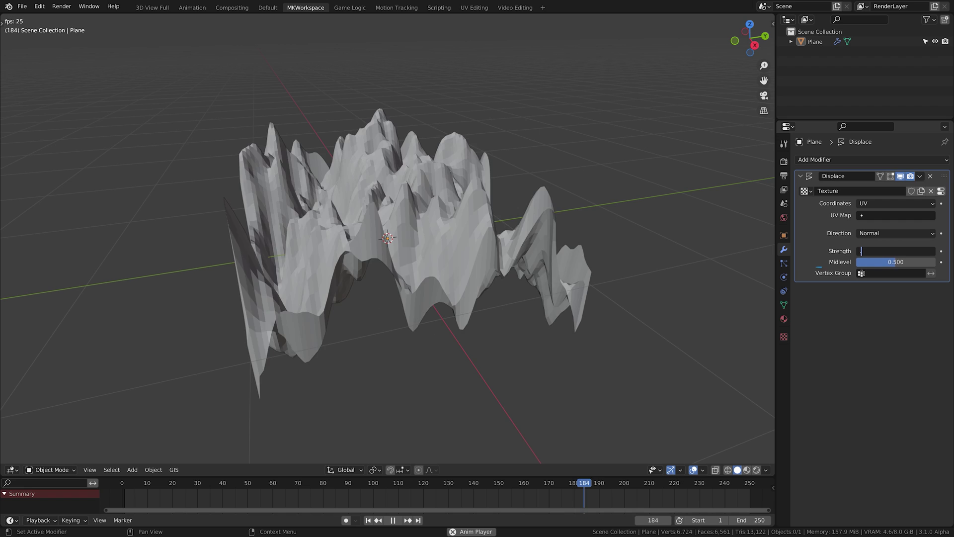
{"action": "type", "text": "0.2"}
{"action": "key", "text": "Return"}
{"action": "left_click_drag", "start_coordinate": [895, 262], "coordinate": [872, 258]}
Step: Restore Midlevel to 0.5 and switch the tunic into Weight Paint mode
{"action": "key", "text": "Escape"}
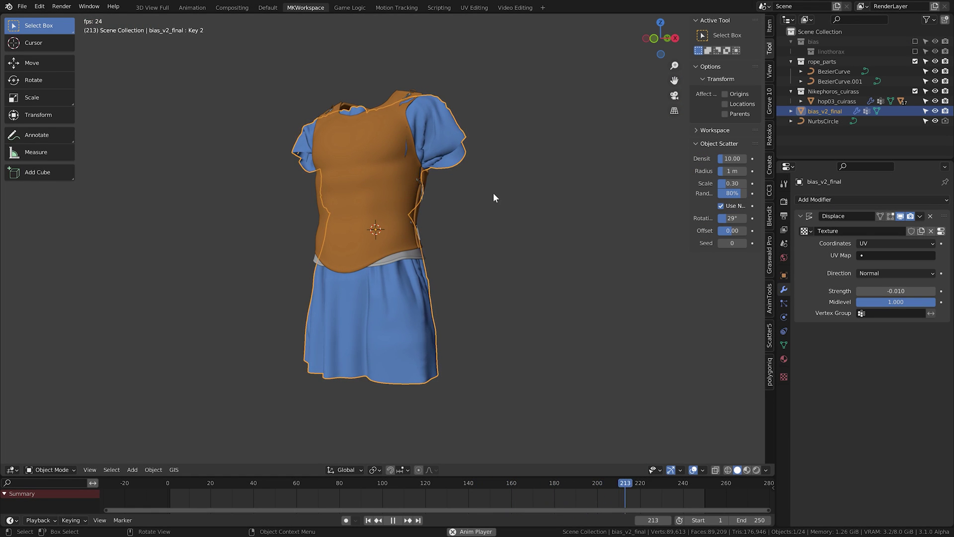
{"action": "key", "text": "space"}
{"action": "left_click", "coordinate": [783, 346]}
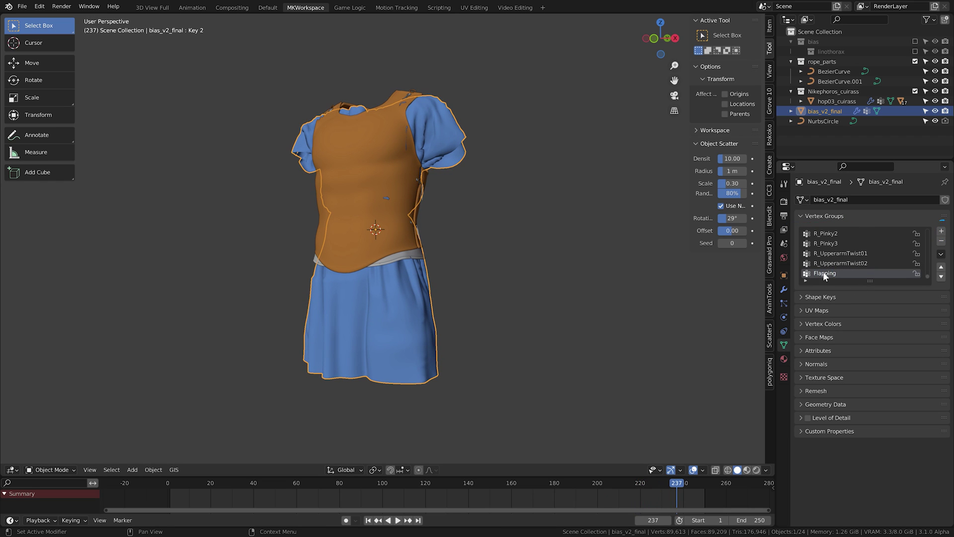
{"action": "key", "text": "ctrl+Tab"}
Step: Paint Flapping weight gradients: linear up the skirt, radial on both sleeves and the neck
{"action": "left_click_drag", "start_coordinate": [356, 301], "coordinate": [356, 243]}
{"action": "left_click_drag", "start_coordinate": [436, 128], "coordinate": [374, 95]}
{"action": "left_click_drag", "start_coordinate": [296, 150], "coordinate": [323, 125]}
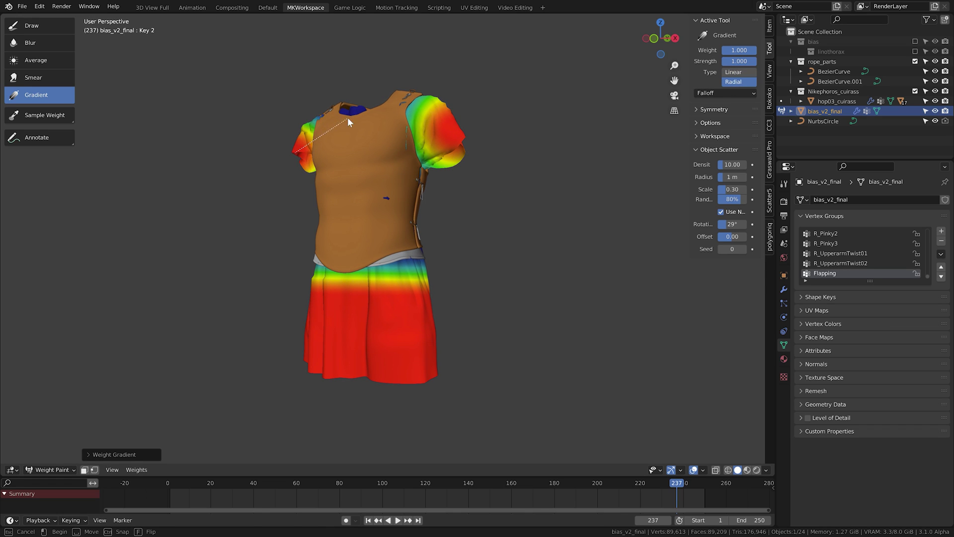
{"action": "key", "text": "ctrl+f"}
{"action": "left_click", "coordinate": [386, 122]}
{"action": "left_click_drag", "start_coordinate": [405, 133], "coordinate": [409, 136]}
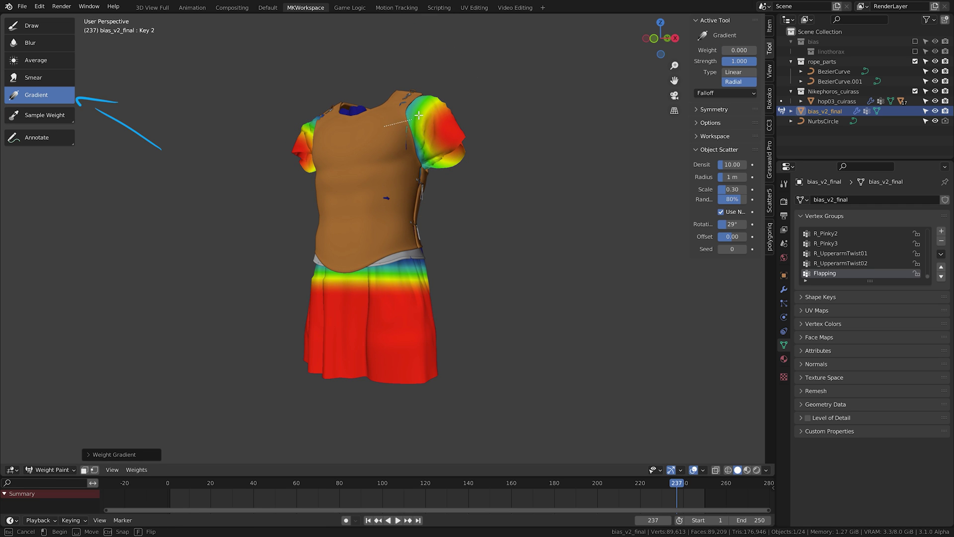
{"action": "key", "text": "ctrl+f"}
{"action": "left_click", "coordinate": [385, 121]}
{"action": "middle_click_drag", "start_coordinate": [315, 135], "coordinate": [384, 135]}
{"action": "left_click_drag", "start_coordinate": [384, 135], "coordinate": [385, 147]}
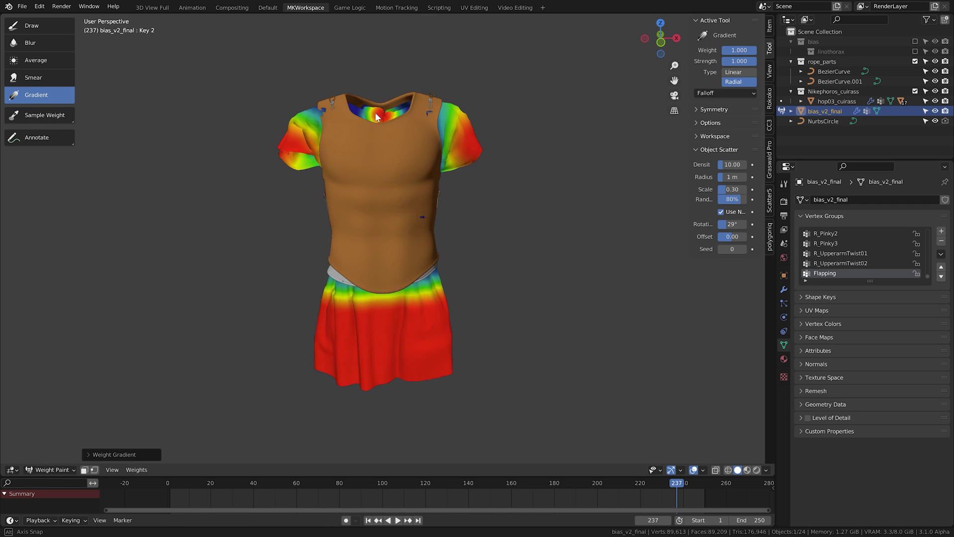
{"action": "middle_click_drag", "start_coordinate": [386, 147], "coordinate": [362, 163]}
Step: Back in Object Mode, limit the tunic's Displace modifier to the Flapping vertex group and play
{"action": "key", "text": "ctrl+Tab"}
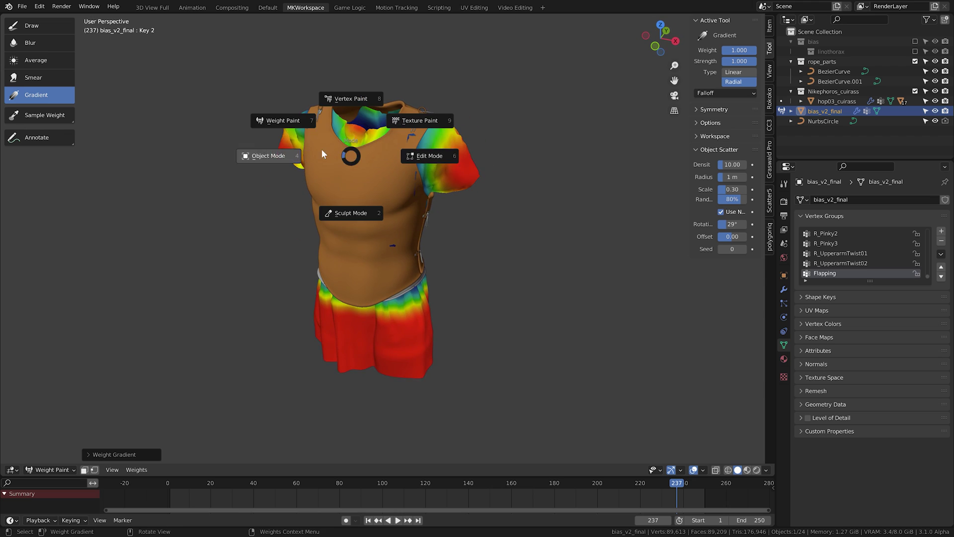
{"action": "left_click", "coordinate": [266, 156]}
{"action": "left_click", "coordinate": [784, 289]}
{"action": "left_click", "coordinate": [895, 313]}
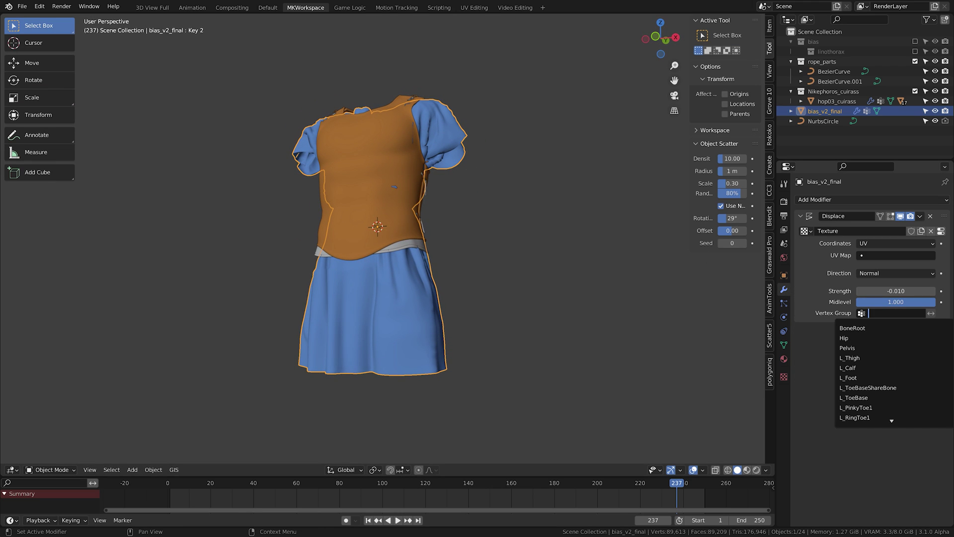
{"action": "type", "text": "f"}
{"action": "left_click", "coordinate": [864, 327]}
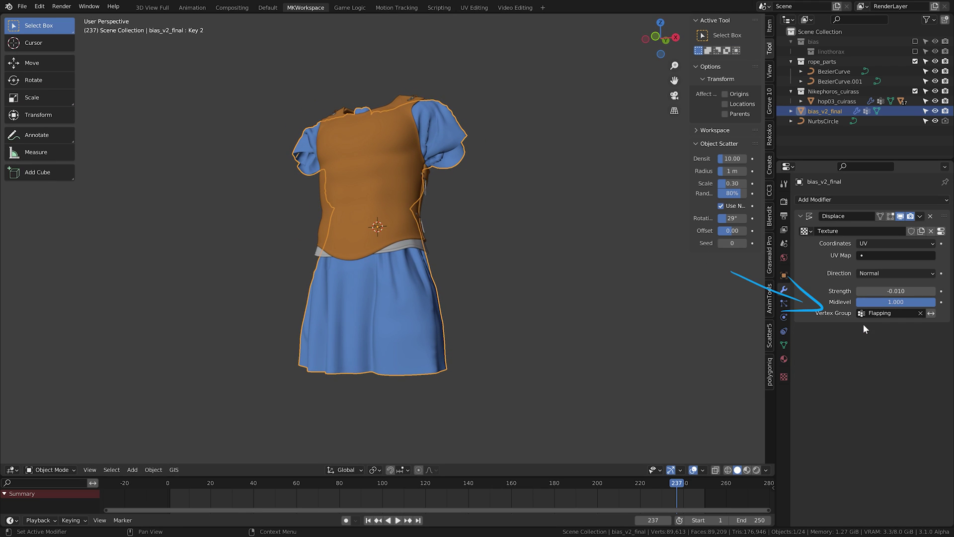
{"action": "key", "text": "space"}
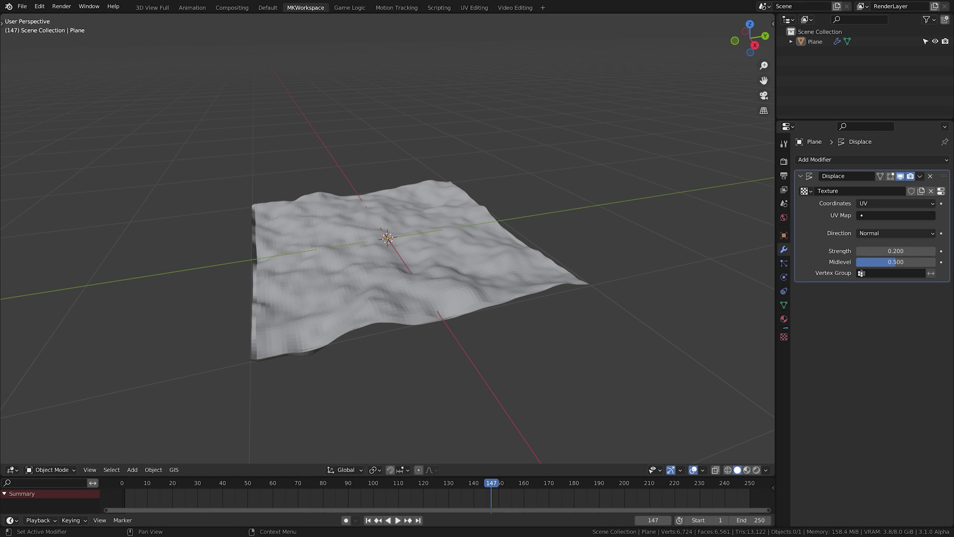
Step: Set the noise texture's Mapping Repeat X and Y to 2 and expand its Crop settings
{"action": "left_click", "coordinate": [784, 337]}
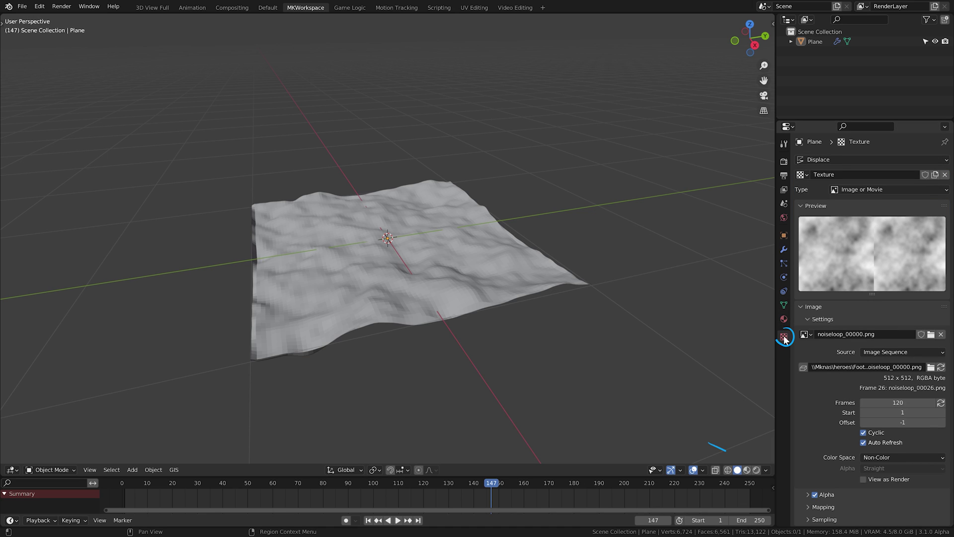
{"action": "scroll", "coordinate": [819, 394], "scroll_direction": "down", "scroll_amount": 2}
{"action": "left_click", "coordinate": [823, 480]}
{"action": "scroll", "coordinate": [832, 475], "scroll_direction": "down", "scroll_amount": 4}
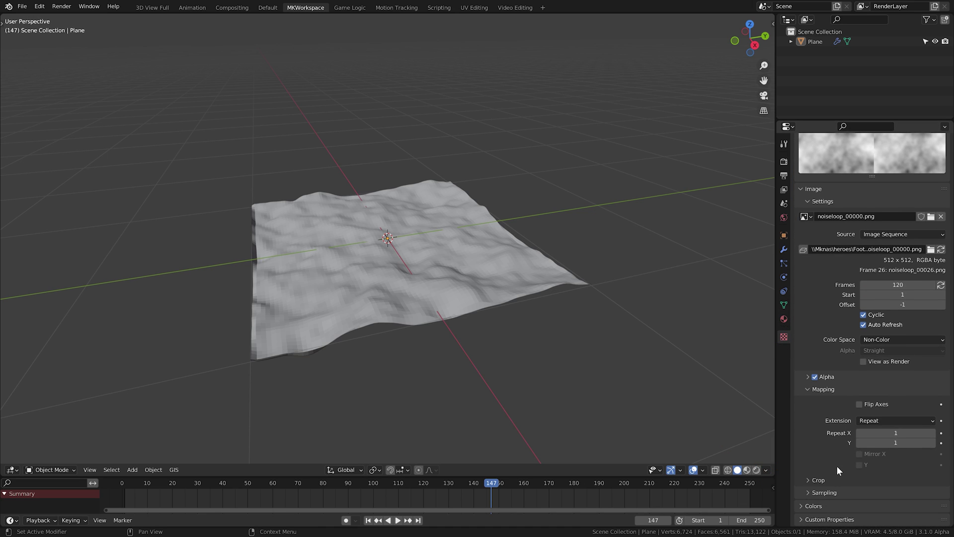
{"action": "mouse_move", "coordinate": [892, 431]}
{"action": "left_mouse_down"}
{"action": "mouse_move", "coordinate": [902, 447]}
{"action": "mouse_move", "coordinate": [922, 446]}
{"action": "mouse_move", "coordinate": [901, 456]}
{"action": "mouse_move", "coordinate": [909, 456]}
{"action": "left_mouse_up"}
{"action": "left_click", "coordinate": [819, 480]}
{"action": "scroll", "coordinate": [821, 478], "scroll_direction": "down", "scroll_amount": 2}
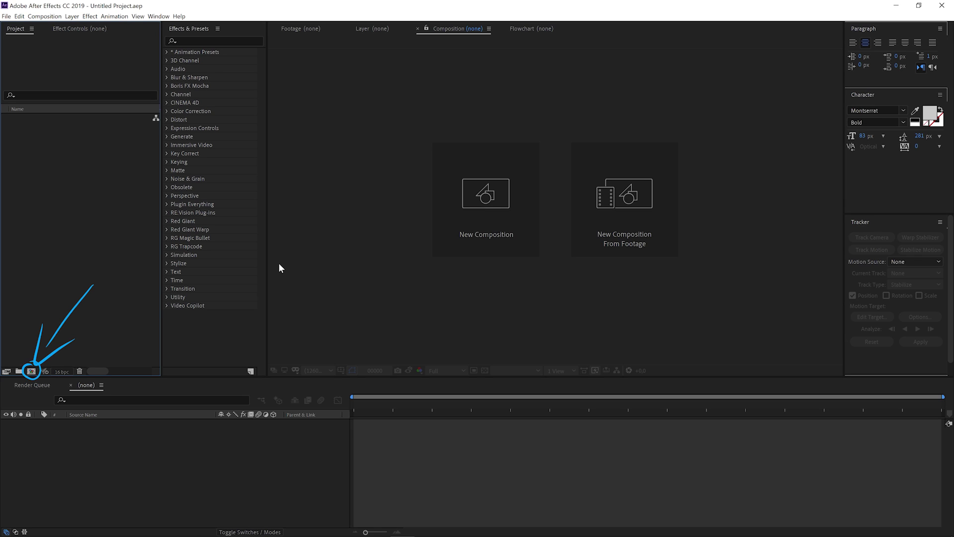
Step: Create a 512×512, 24 fps, 150-frame composition and start adding a new solid layer
{"action": "left_click", "coordinate": [32, 371]}
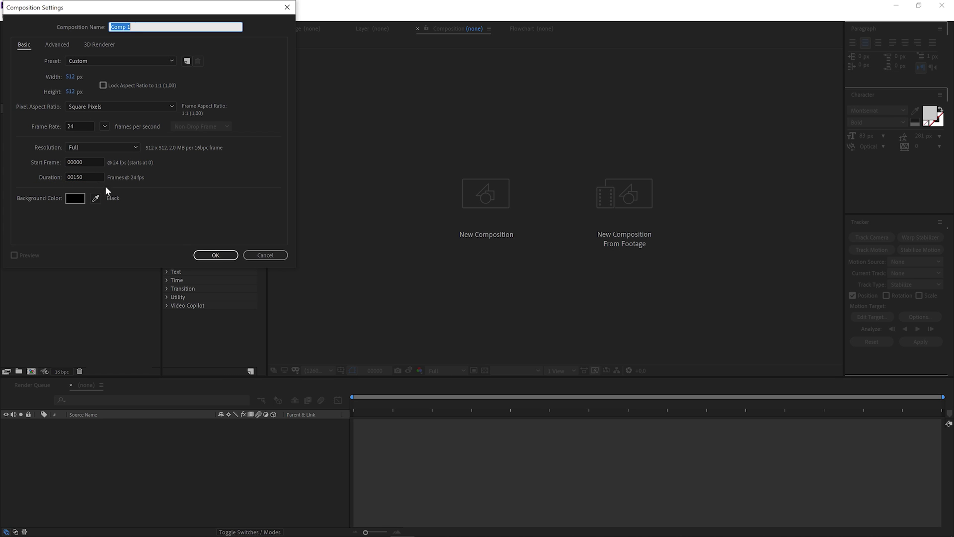
{"action": "left_click", "coordinate": [214, 255]}
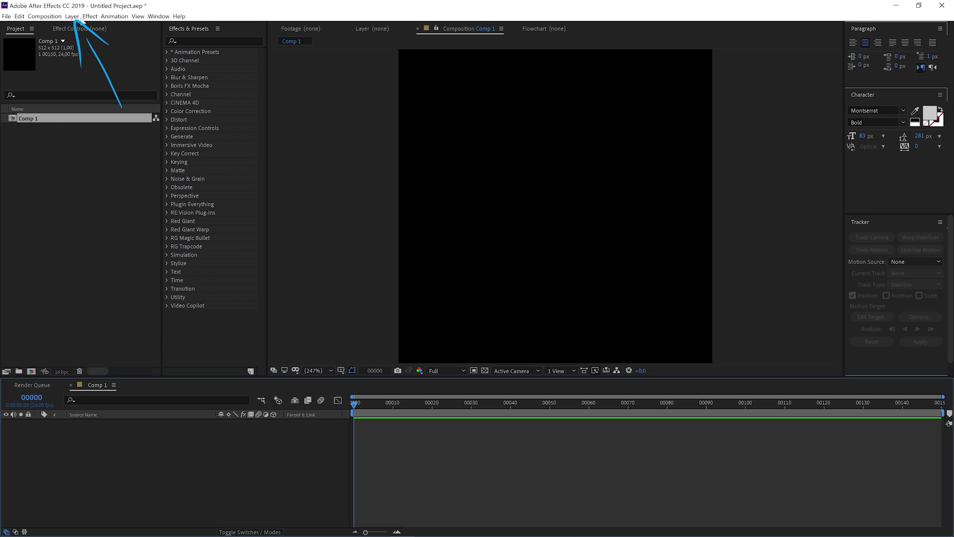
{"action": "left_click", "coordinate": [72, 16]}
{"action": "mouse_move", "coordinate": [82, 27]}
{"action": "left_click", "coordinate": [225, 36]}
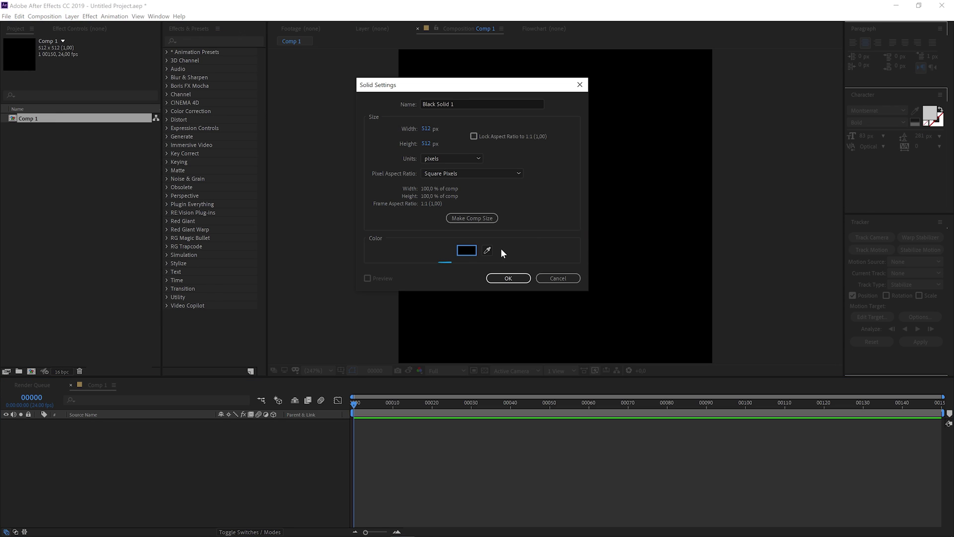
Step: Confirm the black solid and apply the Fractal Noise effect to it
{"action": "left_click", "coordinate": [504, 278]}
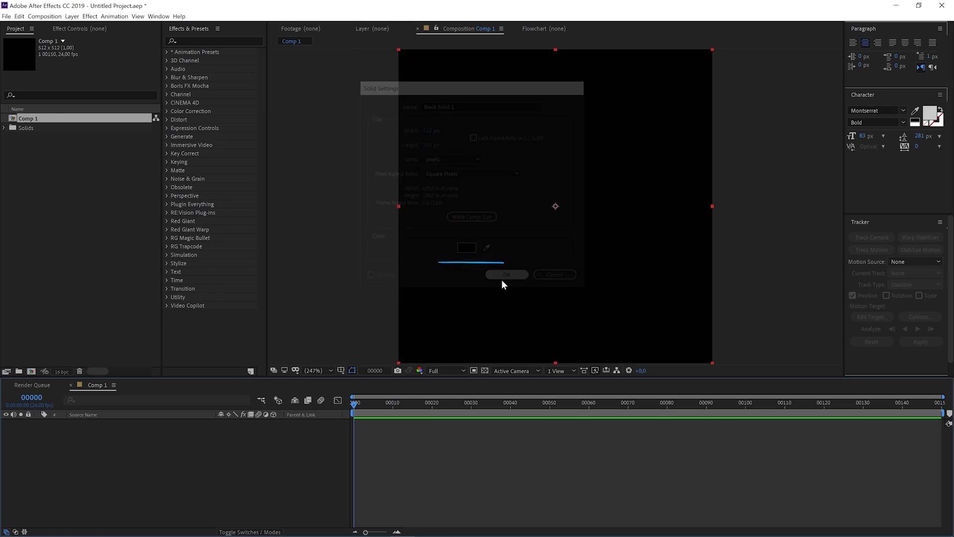
{"action": "left_click", "coordinate": [190, 40]}
{"action": "type", "text": "fract"}
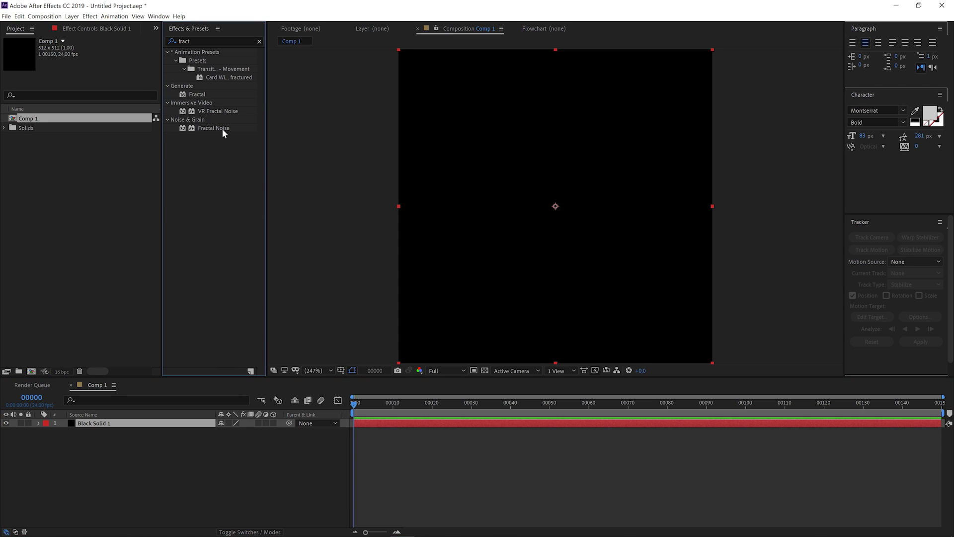
{"action": "mouse_move", "coordinate": [222, 129]}
{"action": "left_mouse_down"}
{"action": "mouse_move", "coordinate": [132, 425]}
{"action": "mouse_move", "coordinate": [111, 425]}
{"action": "left_mouse_up"}
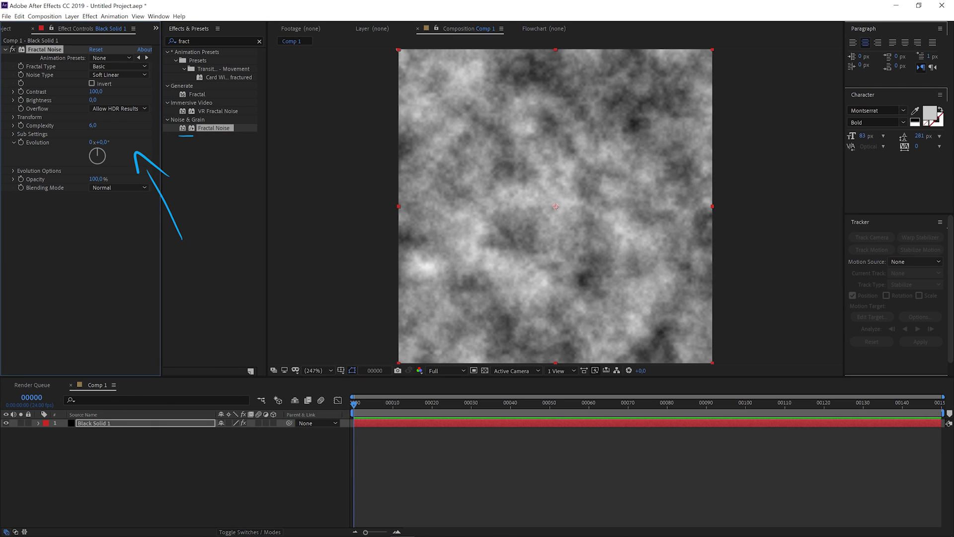
Step: Set the Fractal Noise contrast to 150 and its transform scale to 360
{"action": "left_click", "coordinate": [84, 228]}
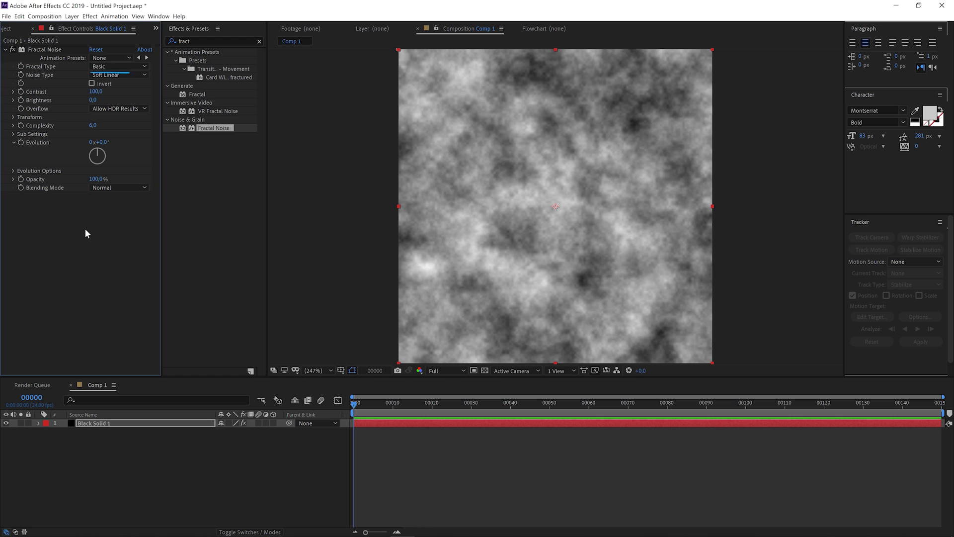
{"action": "left_click", "coordinate": [95, 92]}
{"action": "type", "text": "150"}
{"action": "key", "text": "Return"}
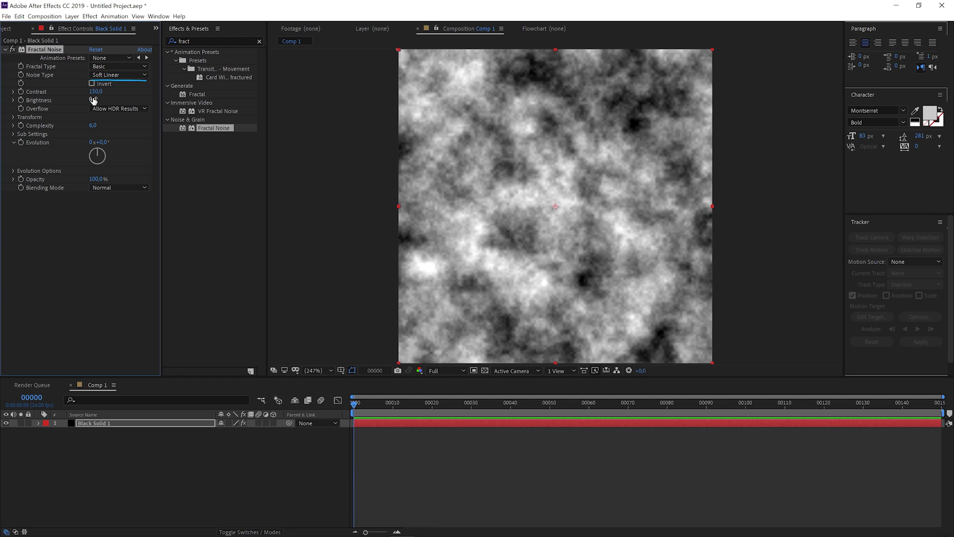
{"action": "left_click", "coordinate": [11, 118]}
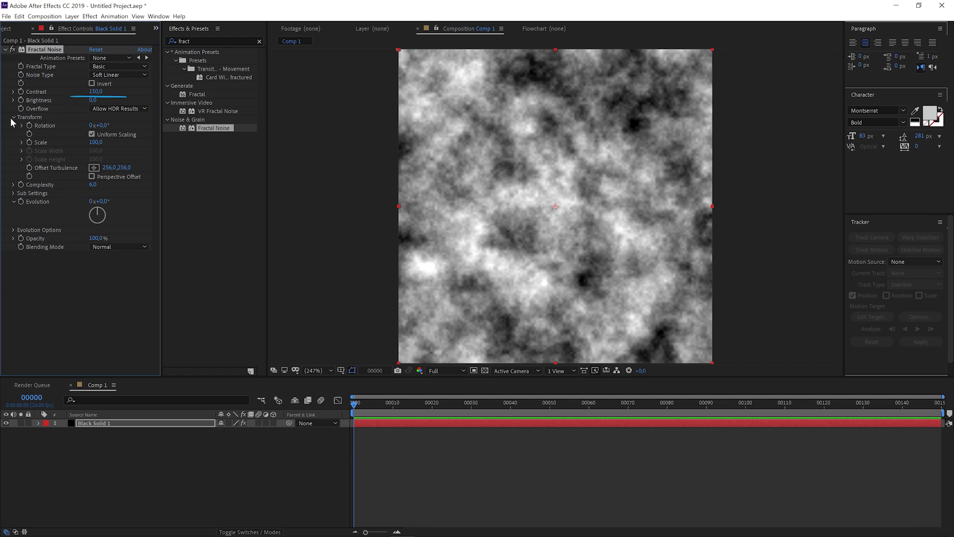
{"action": "left_click", "coordinate": [95, 142]}
{"action": "type", "text": "360"}
{"action": "key", "text": "Return"}
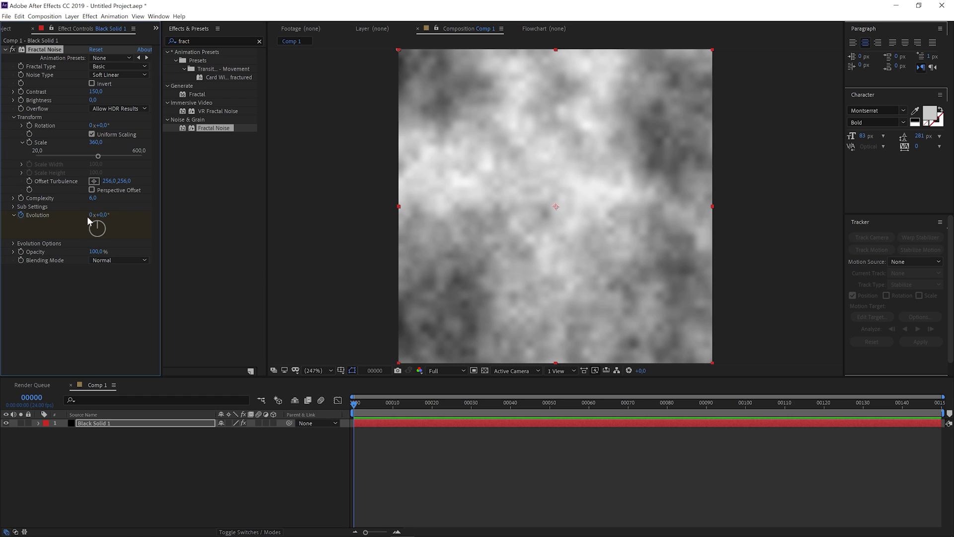
Step: Animate Evolution to 3 revolutions at the last frame and compare first and last frames
{"action": "left_click_drag", "start_coordinate": [437, 403], "coordinate": [938, 403]}
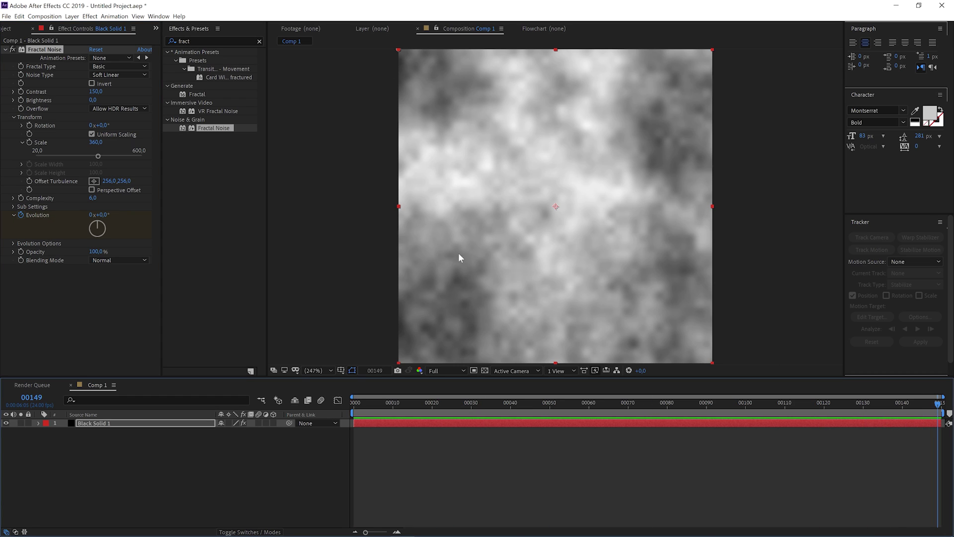
{"action": "left_click", "coordinate": [92, 214]}
{"action": "type", "text": "3"}
{"action": "key", "text": "Return"}
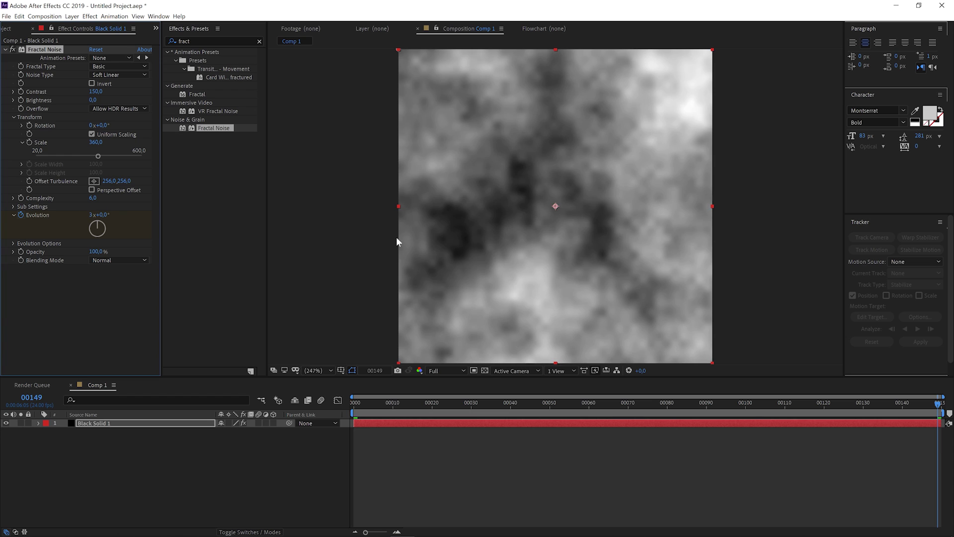
{"action": "left_click_drag", "start_coordinate": [373, 393], "coordinate": [938, 404]}
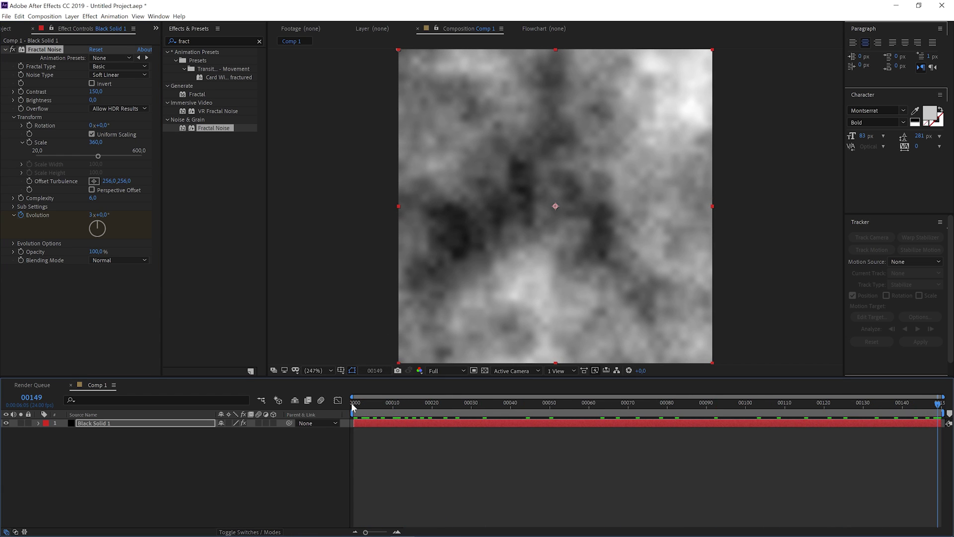
{"action": "key", "text": "ctrl+z"}
{"action": "left_click", "coordinate": [353, 403]}
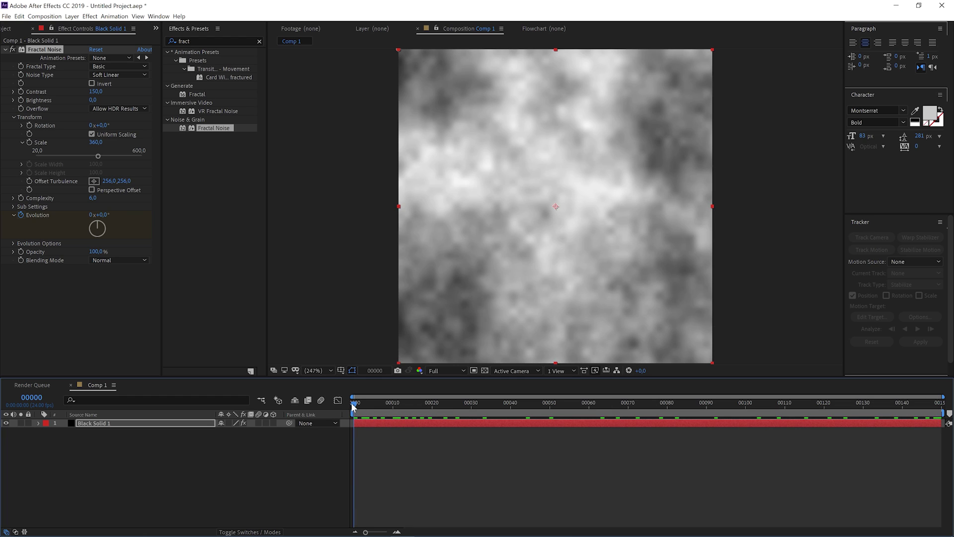
{"action": "left_click", "coordinate": [939, 404]}
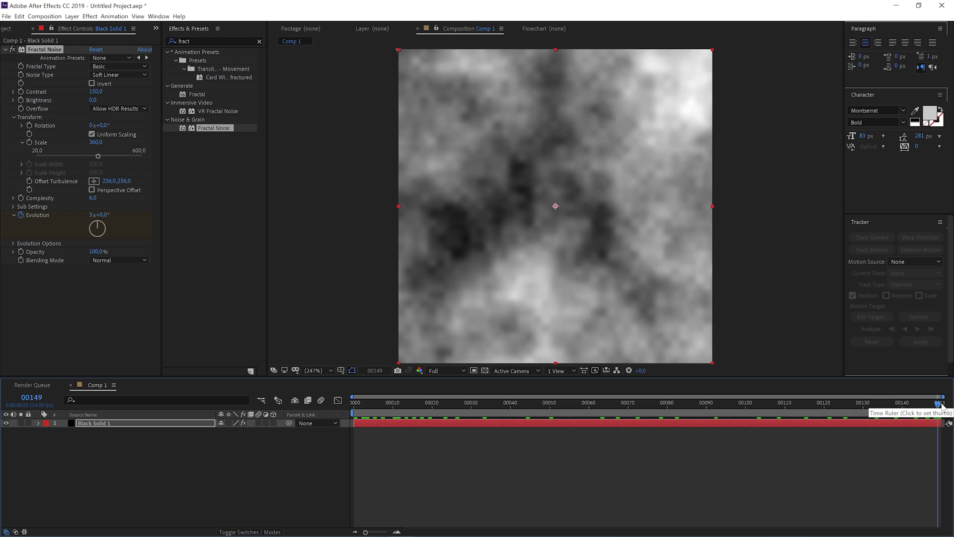
Step: Enable Cycle Evolution with a cycle of 3 revolutions for a seamless loop
{"action": "left_click", "coordinate": [13, 244]}
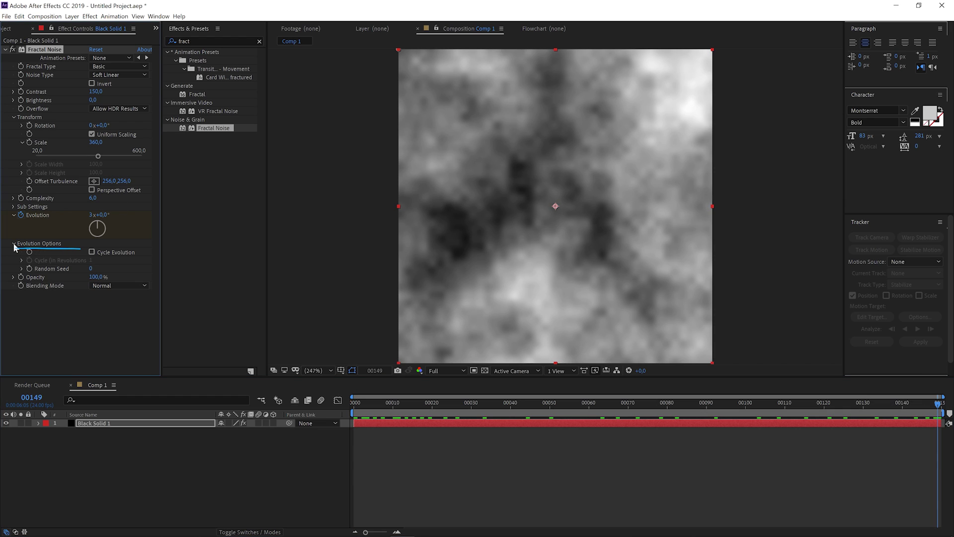
{"action": "left_click", "coordinate": [91, 252]}
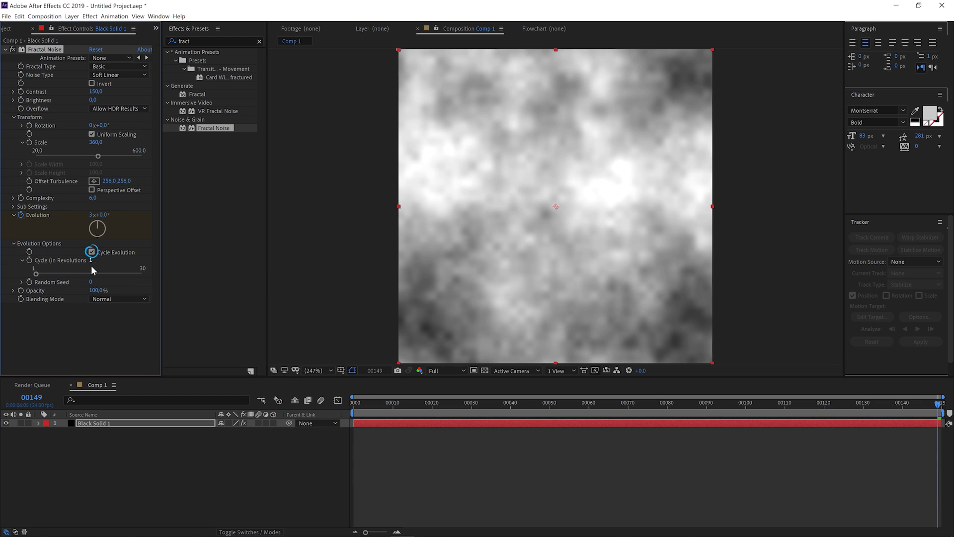
{"action": "left_click_drag", "start_coordinate": [38, 274], "coordinate": [44, 273]}
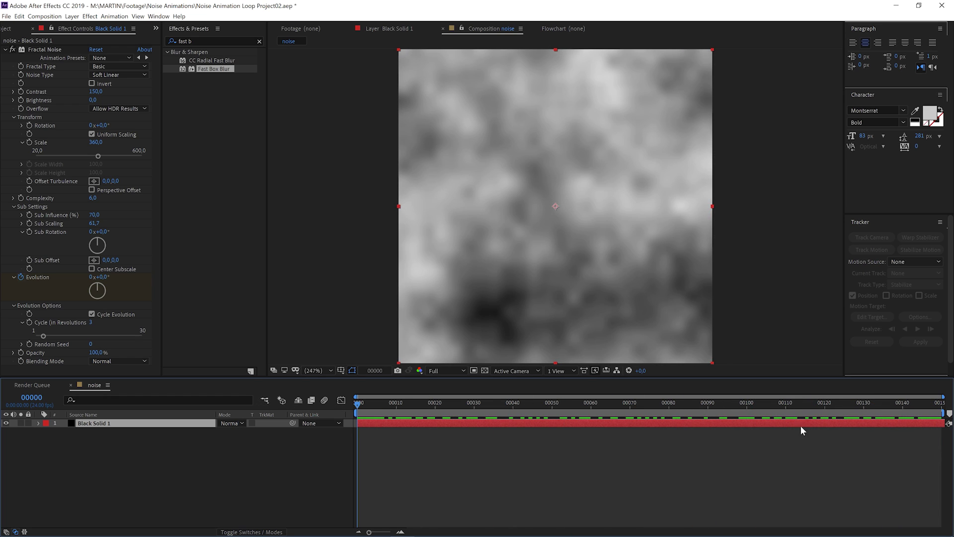
{"action": "left_click", "coordinate": [936, 408]}
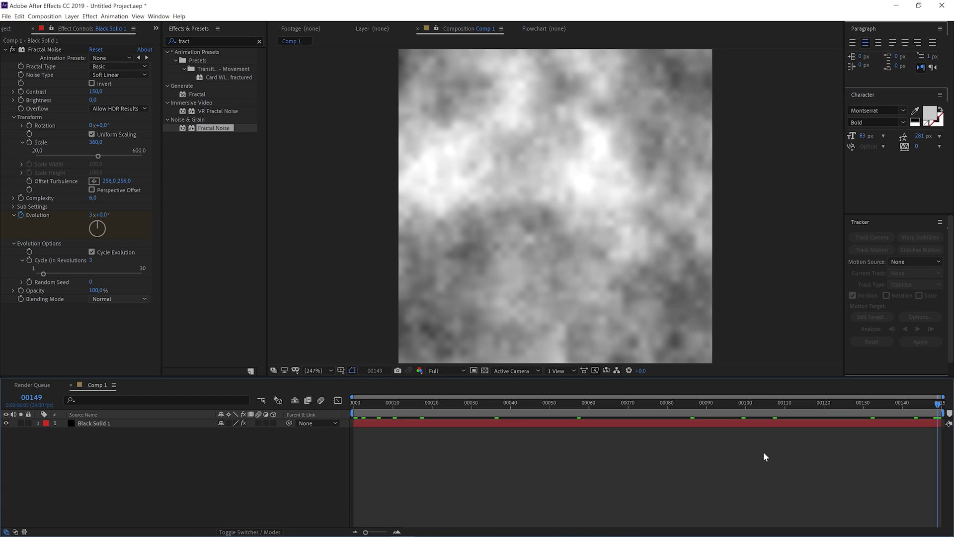
Step: Scale the Black Solid 1 noise layer down to 50%
{"action": "left_click", "coordinate": [180, 421]}
{"action": "key", "text": "s"}
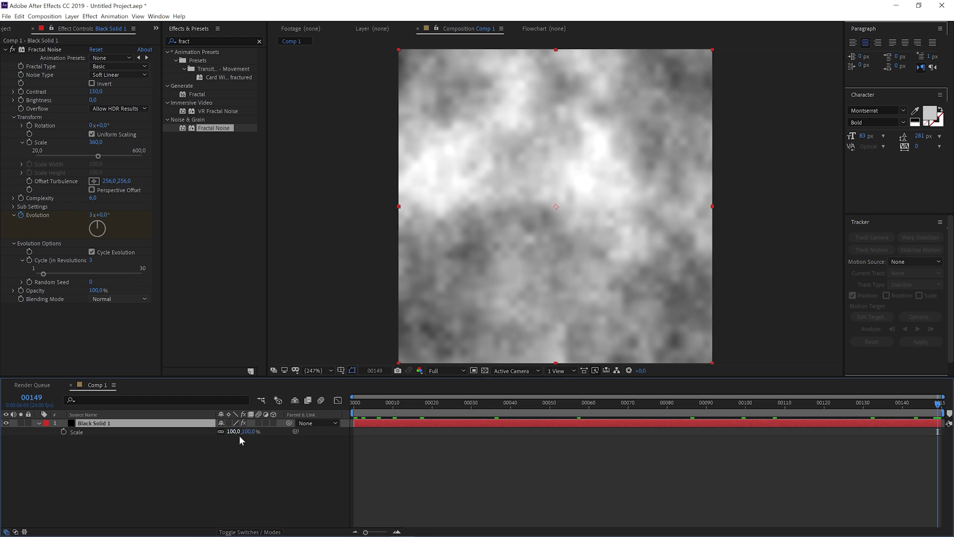
{"action": "left_click", "coordinate": [248, 432]}
{"action": "type", "text": "50"}
{"action": "key", "text": "Return"}
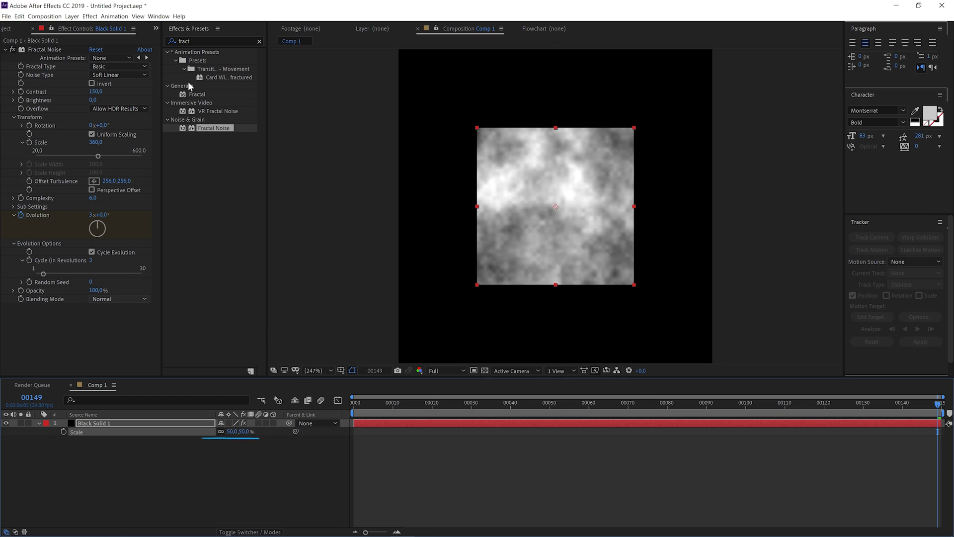
Step: Apply Motion Tile with Output Width 300 and Mirror Edges, then restore layer scale to 100%
{"action": "double_click", "coordinate": [184, 41]}
{"action": "type", "text": "tile"}
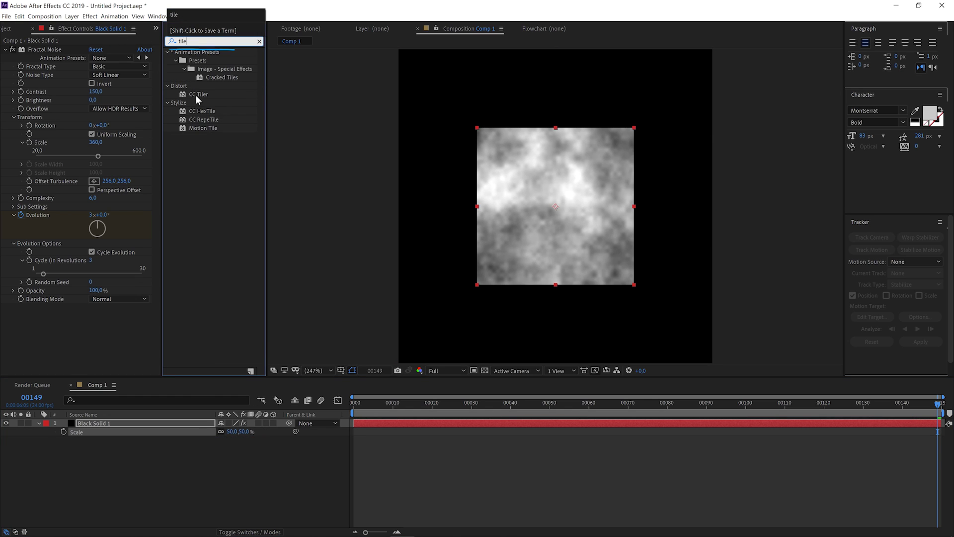
{"action": "left_click_drag", "start_coordinate": [204, 128], "coordinate": [91, 315]}
{"action": "left_click", "coordinate": [97, 317]}
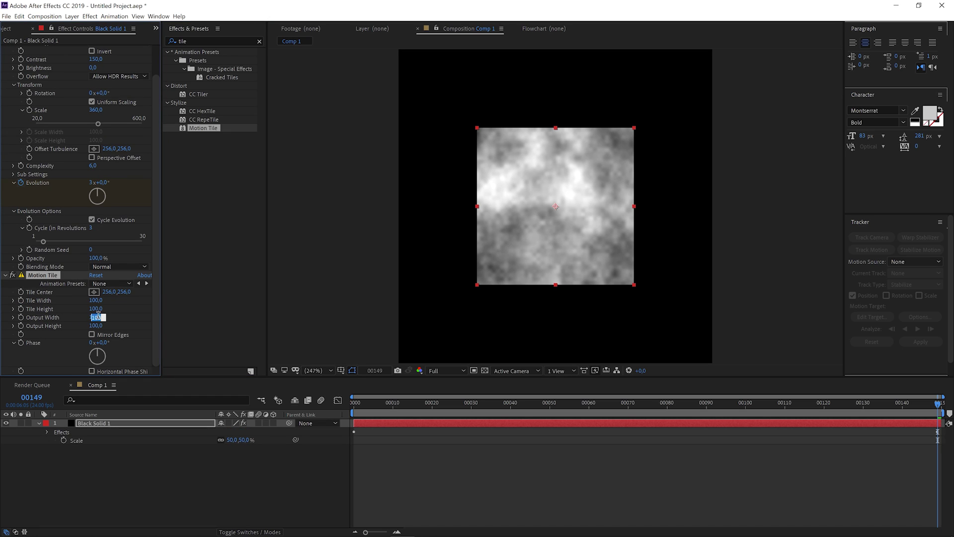
{"action": "type", "text": "300"}
{"action": "key", "text": "Return"}
{"action": "left_click", "coordinate": [91, 334]}
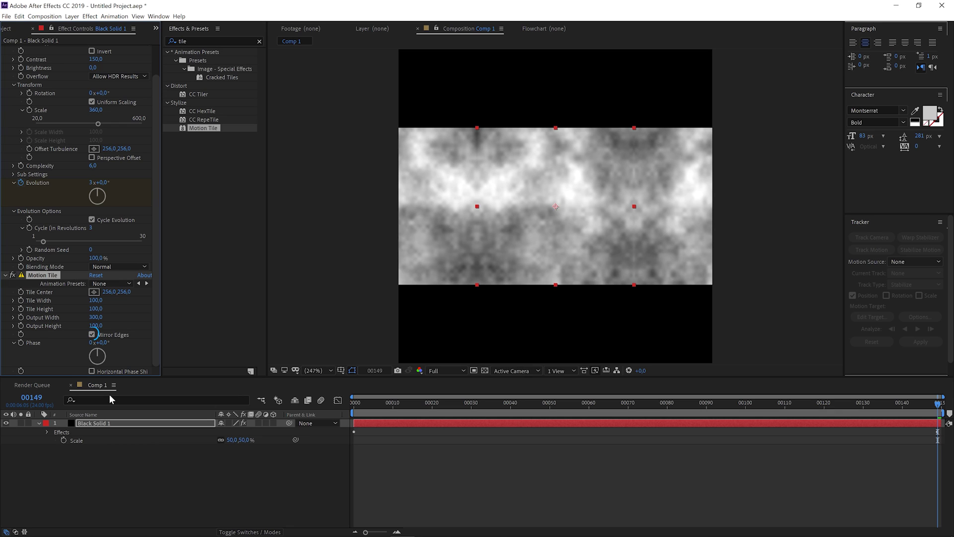
{"action": "left_click_drag", "start_coordinate": [227, 440], "coordinate": [345, 401]}
Step: Keyframe the layer's Position sliding sideways from first to last frame and preview the loop
{"action": "left_click", "coordinate": [187, 423]}
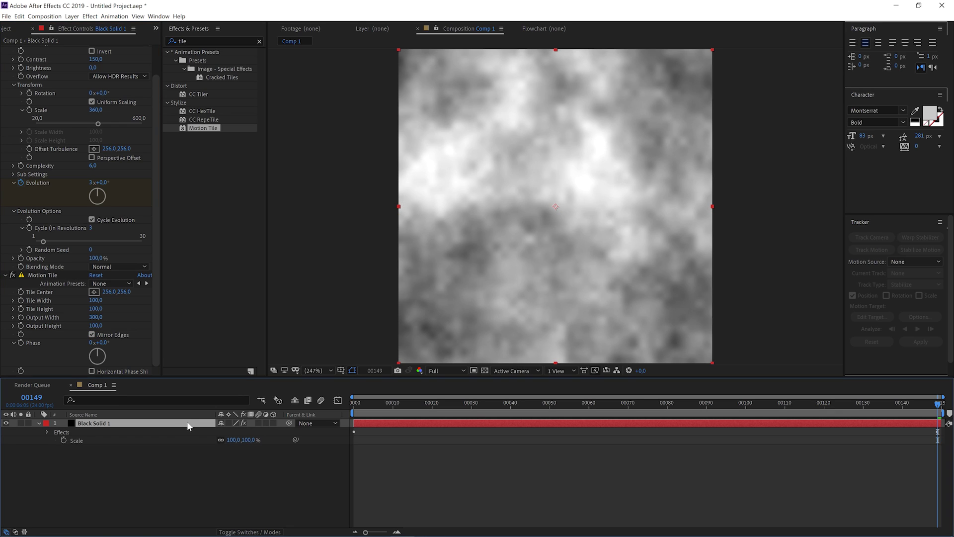
{"action": "key", "text": "p"}
{"action": "key", "text": "Home"}
{"action": "left_click", "coordinate": [64, 431]}
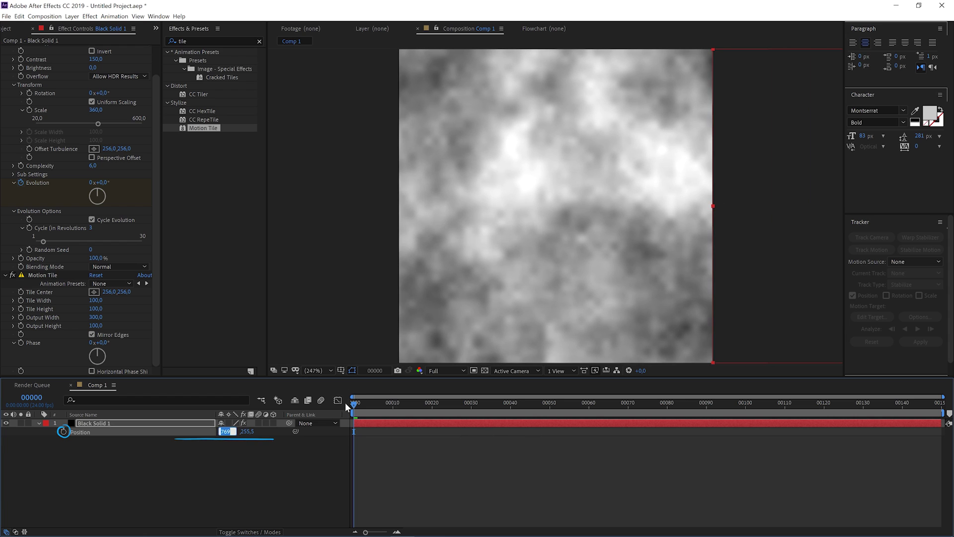
{"action": "key", "text": "End"}
{"action": "mouse_move", "coordinate": [226, 437]}
{"action": "left_mouse_down"}
{"action": "mouse_move", "coordinate": [216, 443]}
{"action": "mouse_move", "coordinate": [224, 431]}
{"action": "left_mouse_up"}
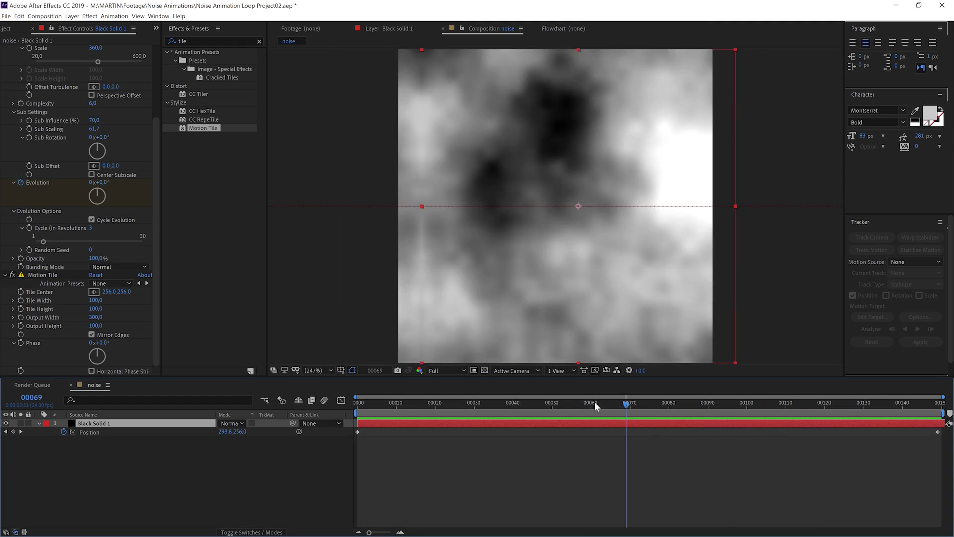
{"action": "left_click_drag", "start_coordinate": [594, 401], "coordinate": [268, 398]}
{"action": "key", "text": "space"}
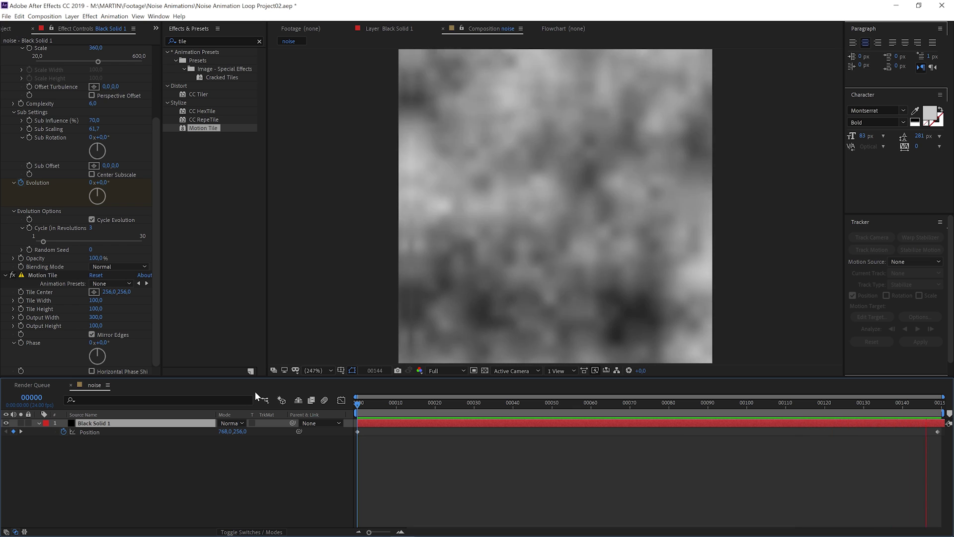
Step: Apply Fast Box Blur to the noise layer with Repeat Edge Pixels enabled
{"action": "left_click", "coordinate": [214, 40]}
{"action": "type", "text": "fast b"}
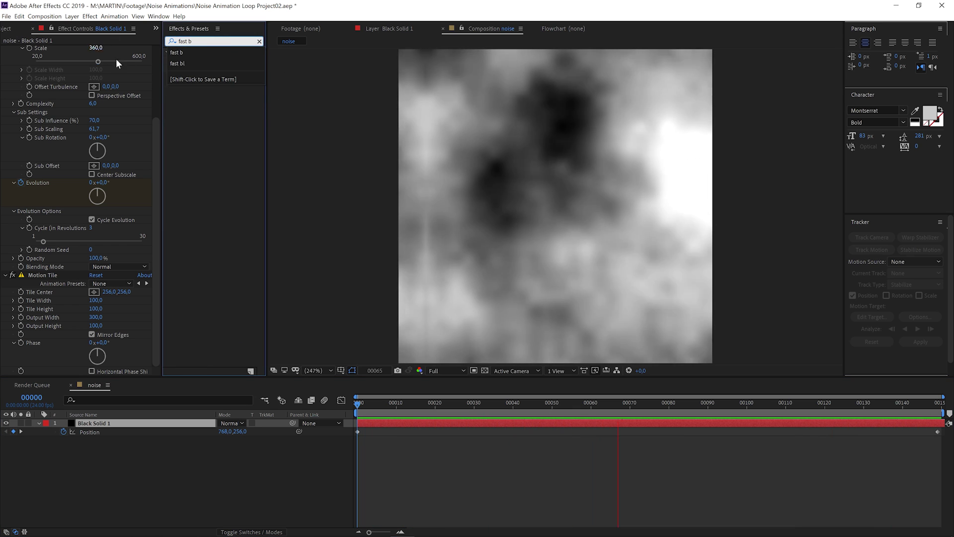
{"action": "left_click", "coordinate": [176, 52]}
{"action": "left_click_drag", "start_coordinate": [209, 69], "coordinate": [99, 345]}
{"action": "left_click", "coordinate": [92, 371]}
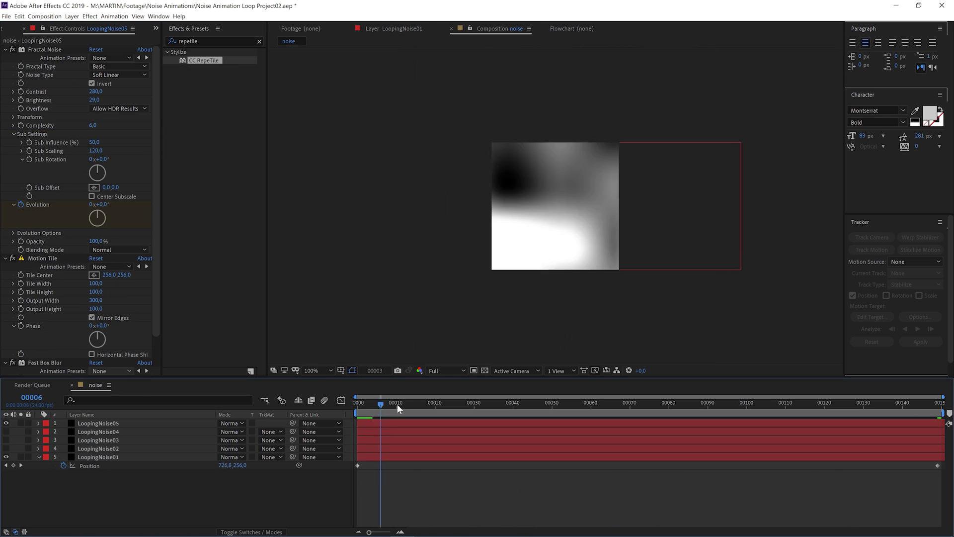
Step: Hide the top LoopingNoise layer, show the second one, and scrub through its loop
{"action": "left_click_drag", "start_coordinate": [396, 404], "coordinate": [940, 403]}
{"action": "key", "text": "Home"}
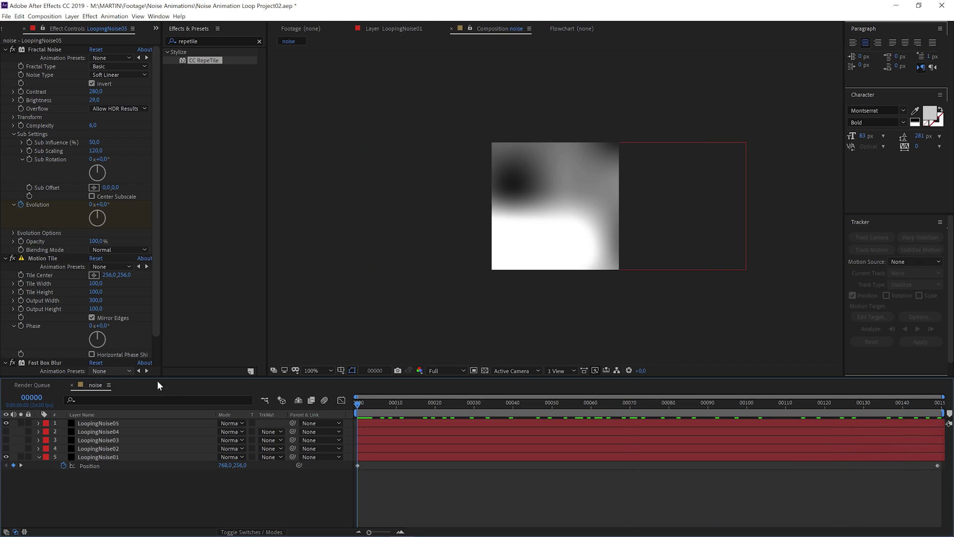
{"action": "left_click", "coordinate": [6, 423]}
{"action": "left_click", "coordinate": [6, 432]}
{"action": "left_click_drag", "start_coordinate": [399, 401], "coordinate": [938, 402]}
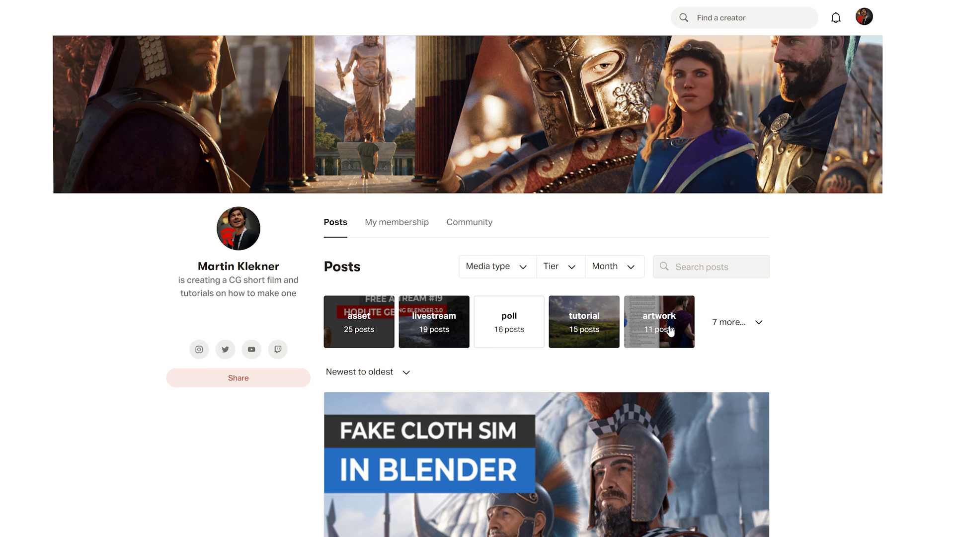
Step: Check the extra post tags, then scroll down to the Noise Animation Loops.zip post
{"action": "left_click", "coordinate": [745, 328]}
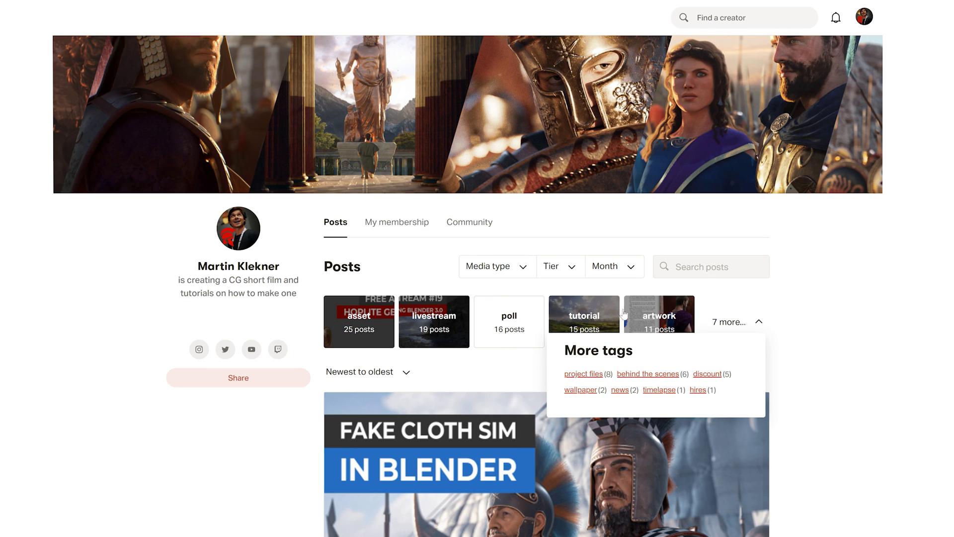
{"action": "left_click", "coordinate": [822, 307]}
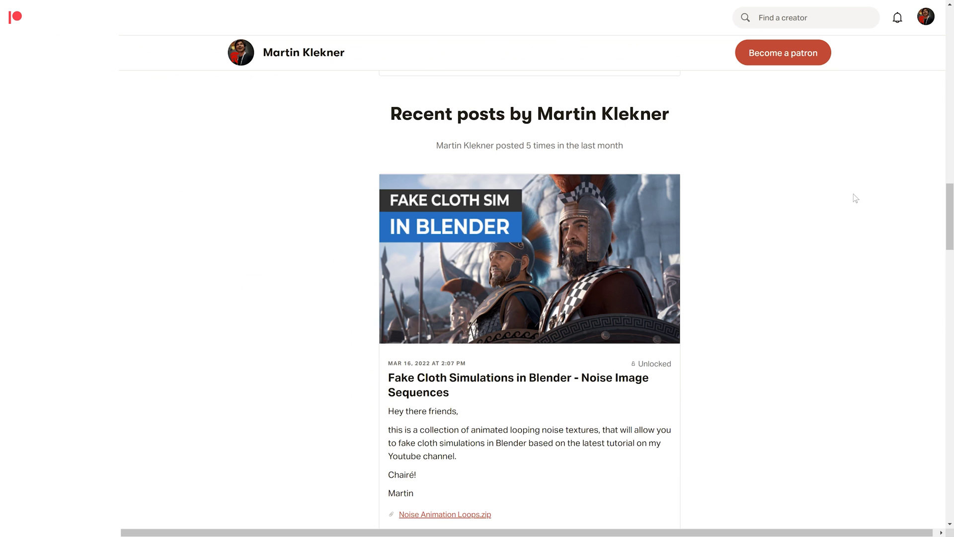
{"action": "scroll", "coordinate": [853, 195], "scroll_direction": "down", "scroll_amount": 15}
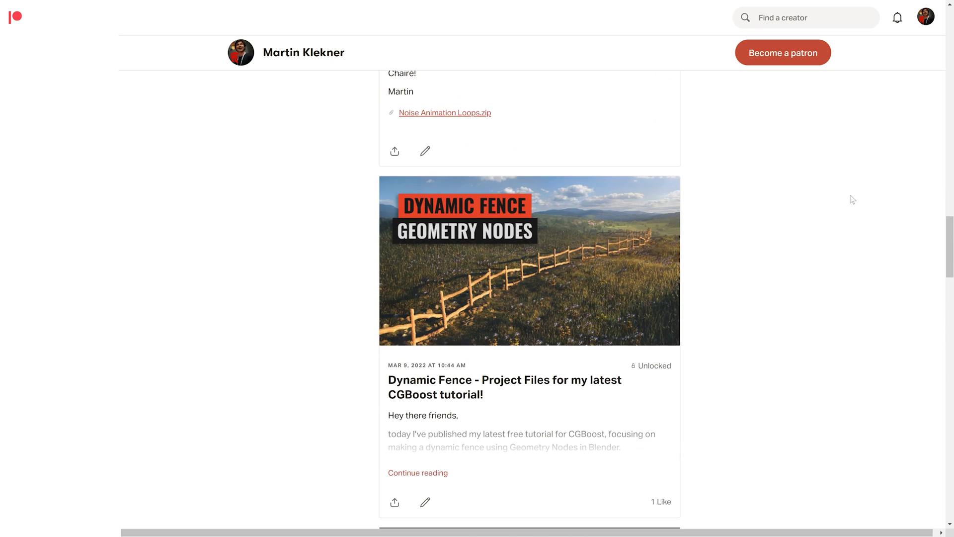
{"action": "scroll", "coordinate": [849, 200], "scroll_direction": "down", "scroll_amount": 5}
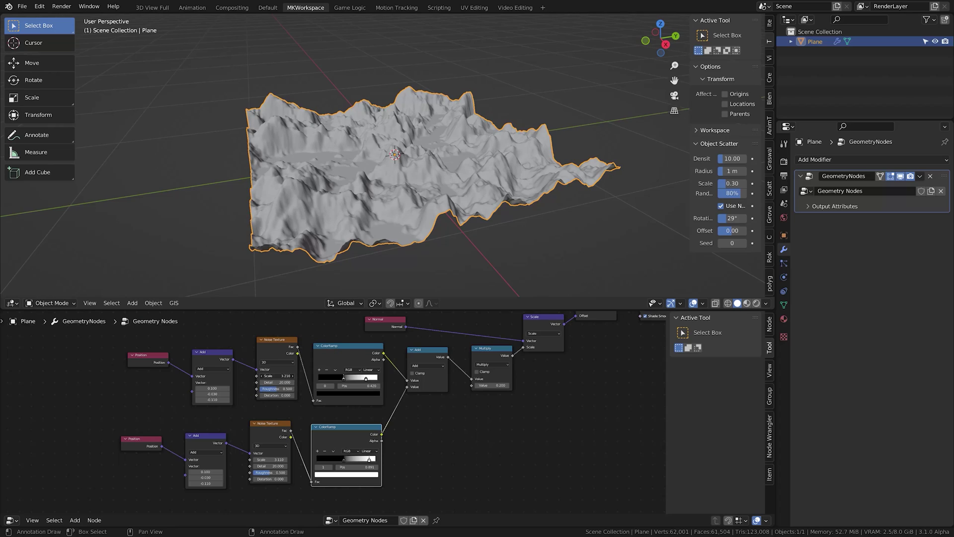
Step: Adjust the terrain ColorRamp stop, change grass density, and set bush Random Value Max to 1.200
{"action": "left_click_drag", "start_coordinate": [351, 377], "coordinate": [353, 376]}
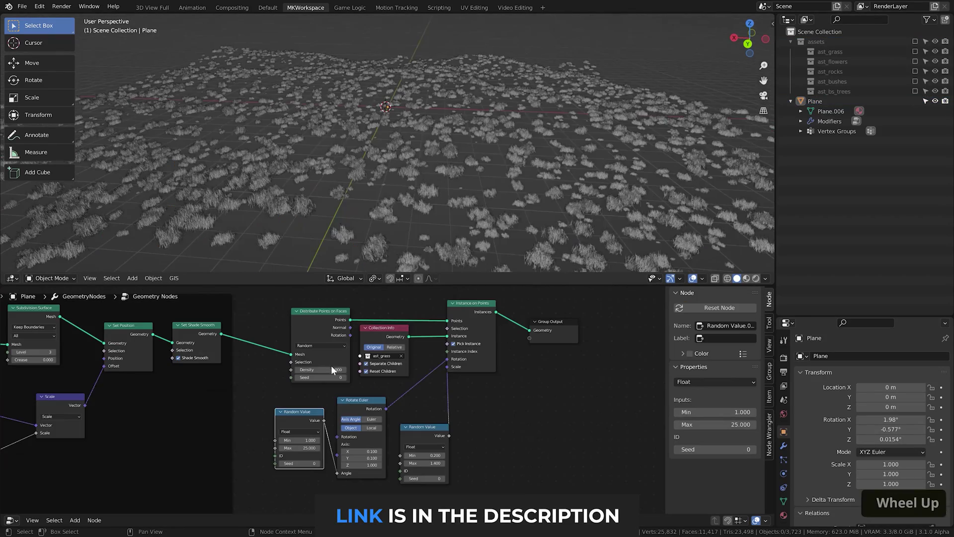
{"action": "type", "text": "0"}
{"action": "key", "text": "Return"}
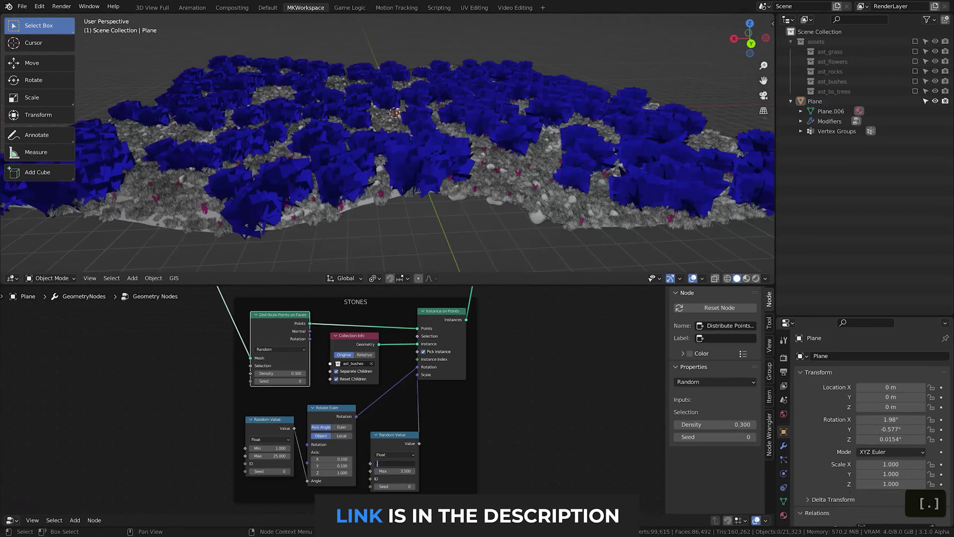
{"action": "key", "text": "Return"}
{"action": "left_click_drag", "start_coordinate": [392, 471], "coordinate": [378, 470]}
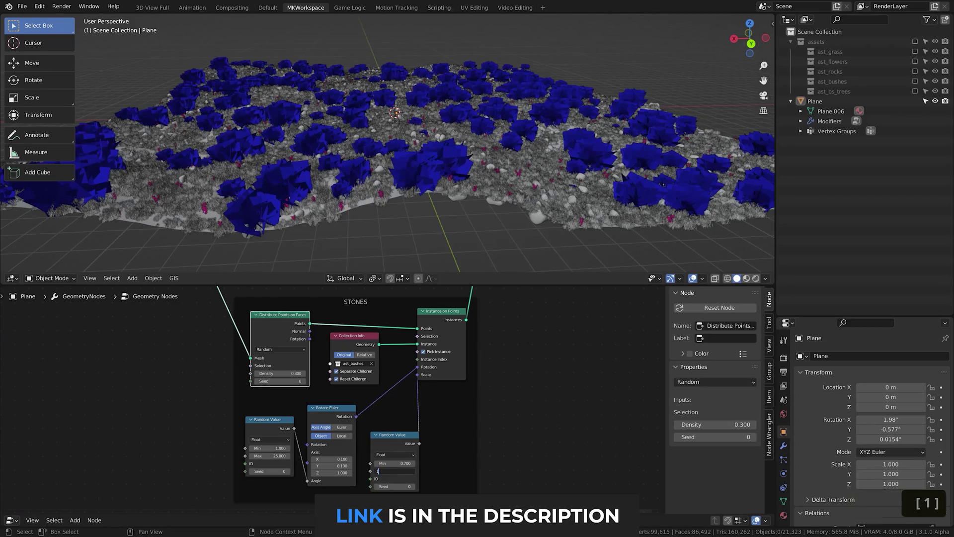